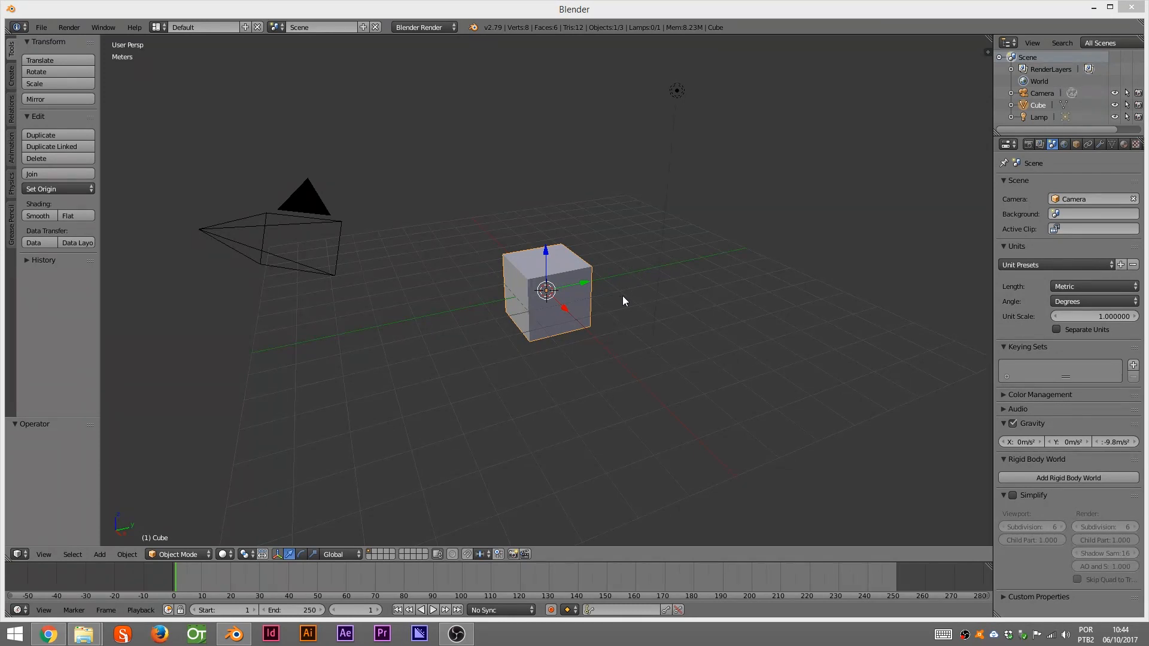
- Switch the viewport to orthographic projection with a closer view of the cube
mouse_move(619, 289)
middle_mouse_down()
mouse_move(588, 282)
mouse_move(655, 281)
mouse_move(625, 285)
middle_mouse_up()
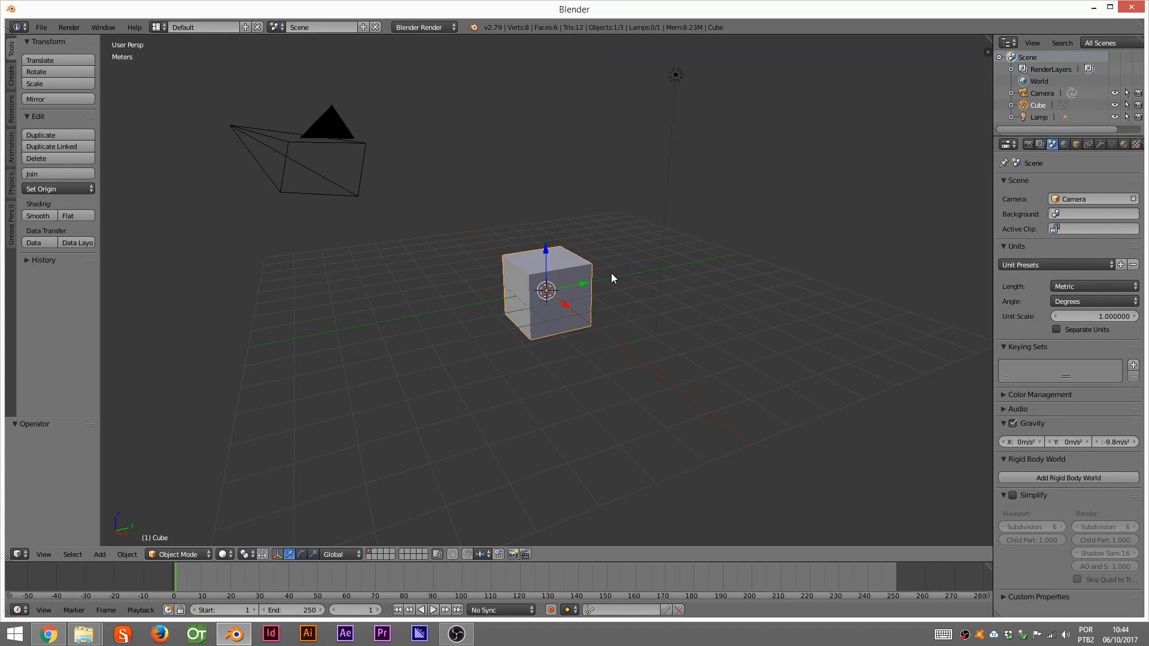
middle_click_drag(659, 169, 644, 218)
key("KP_5")
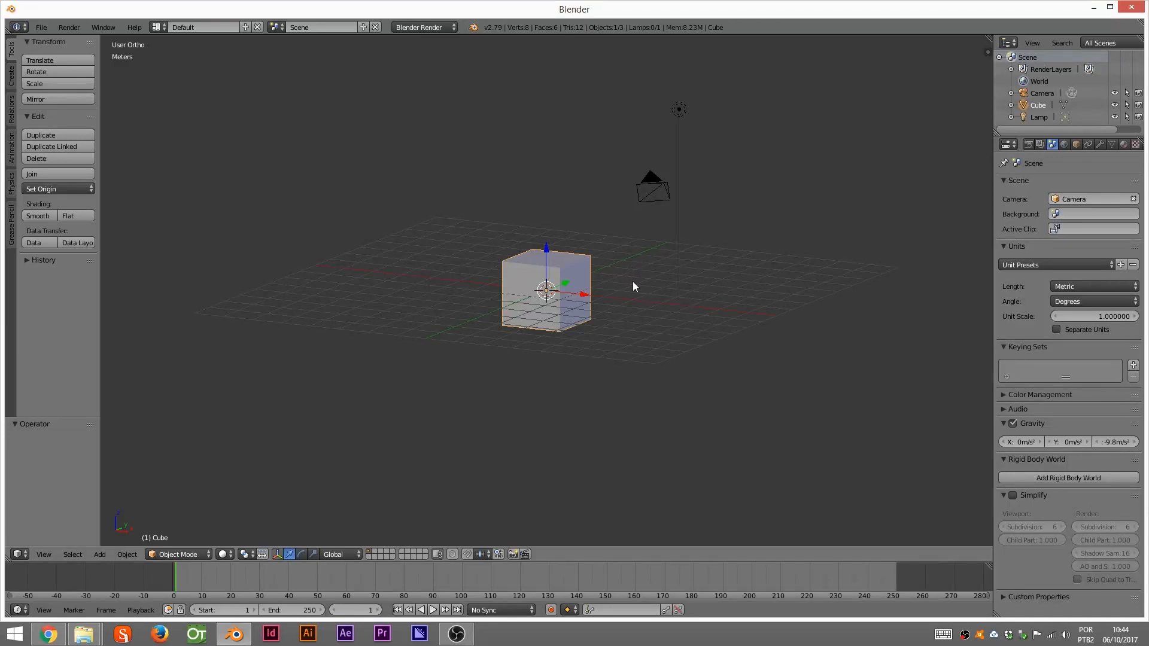
middle_click_drag(614, 307, 626, 234, "ctrl")
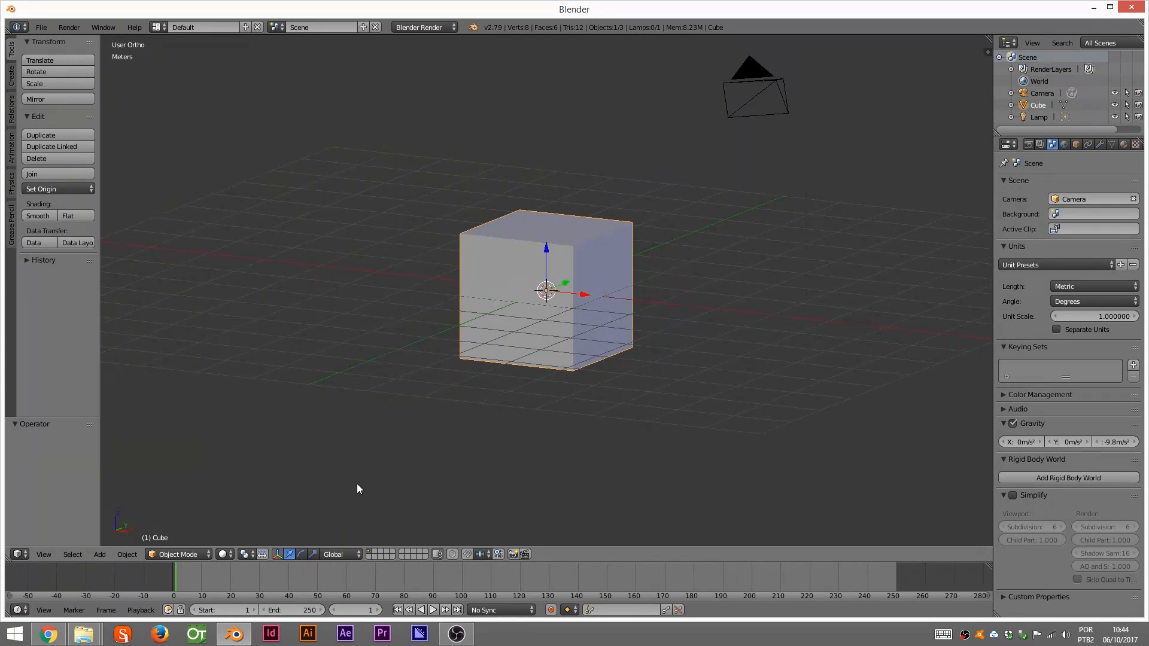
- Start the Screencast Keys display in the 3D viewport
key("n")
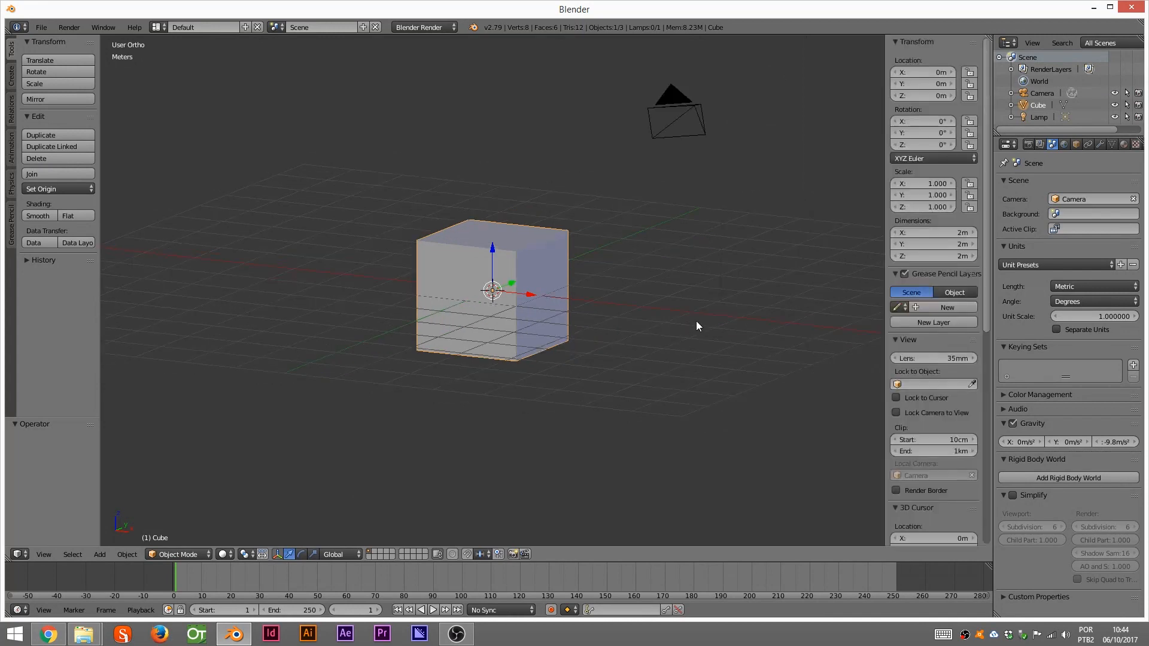
scroll(912, 496, "down", 15)
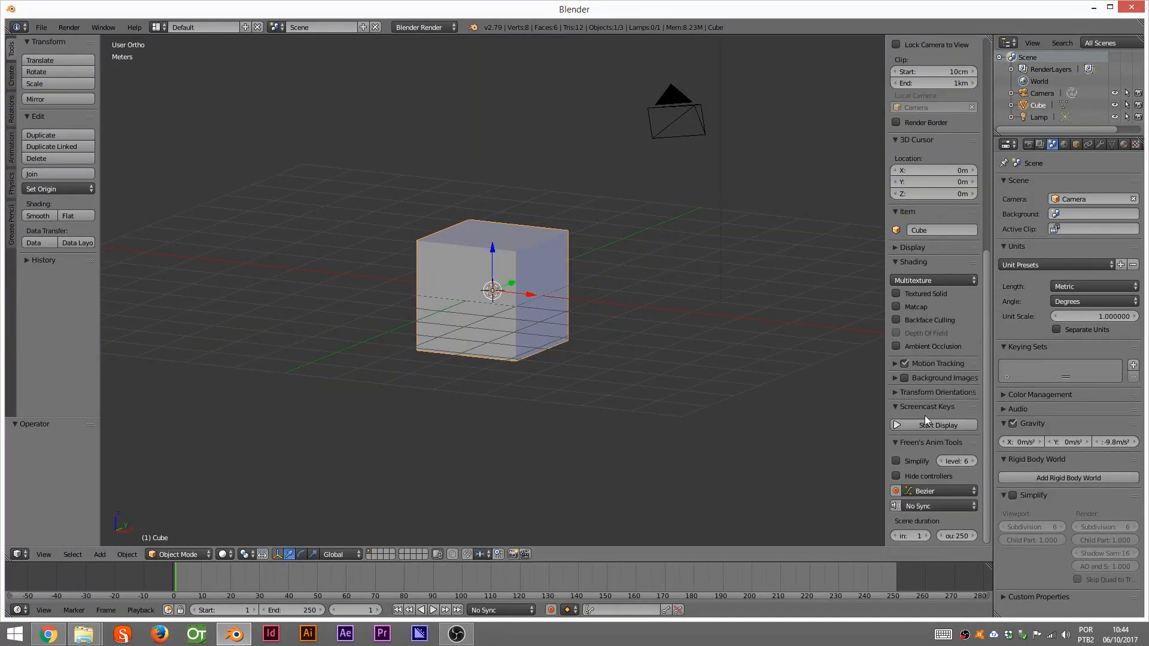
left_click(921, 425)
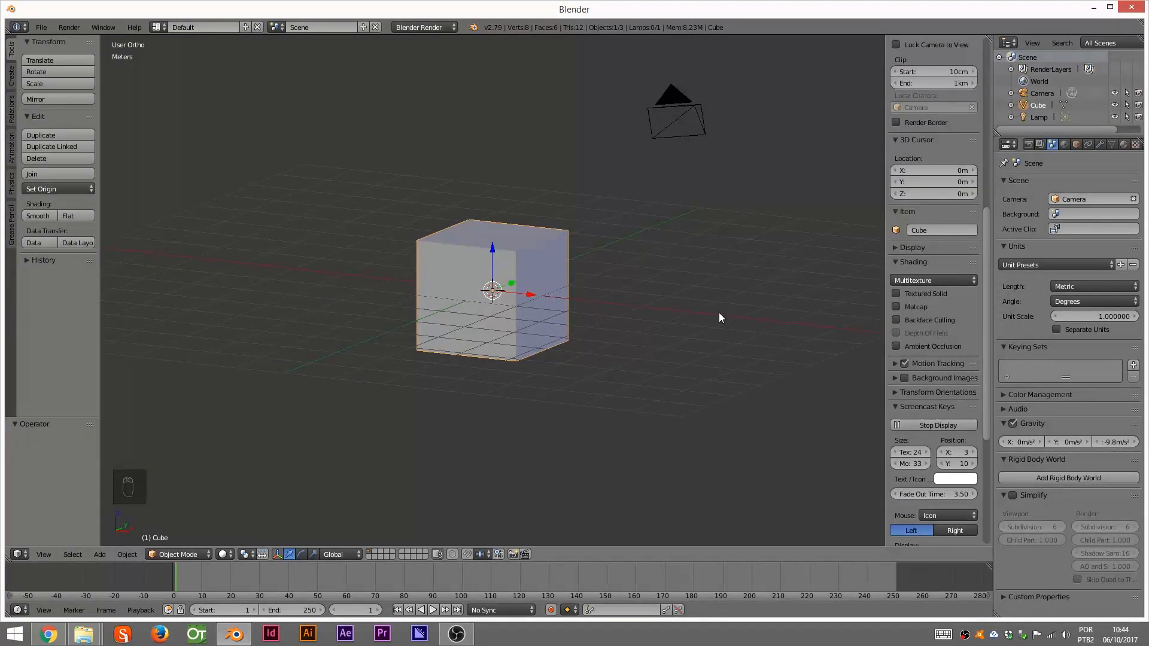
key("n")
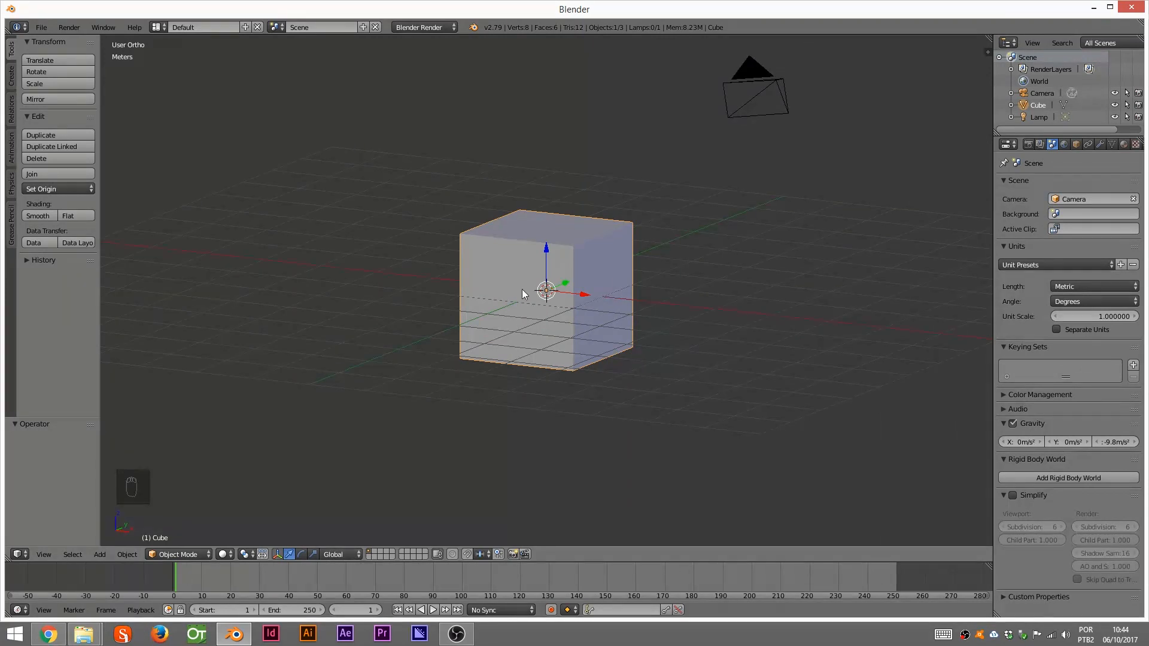
- Rotate the cube about 58° in the view plane and set the transform orientation to Local
key("r")
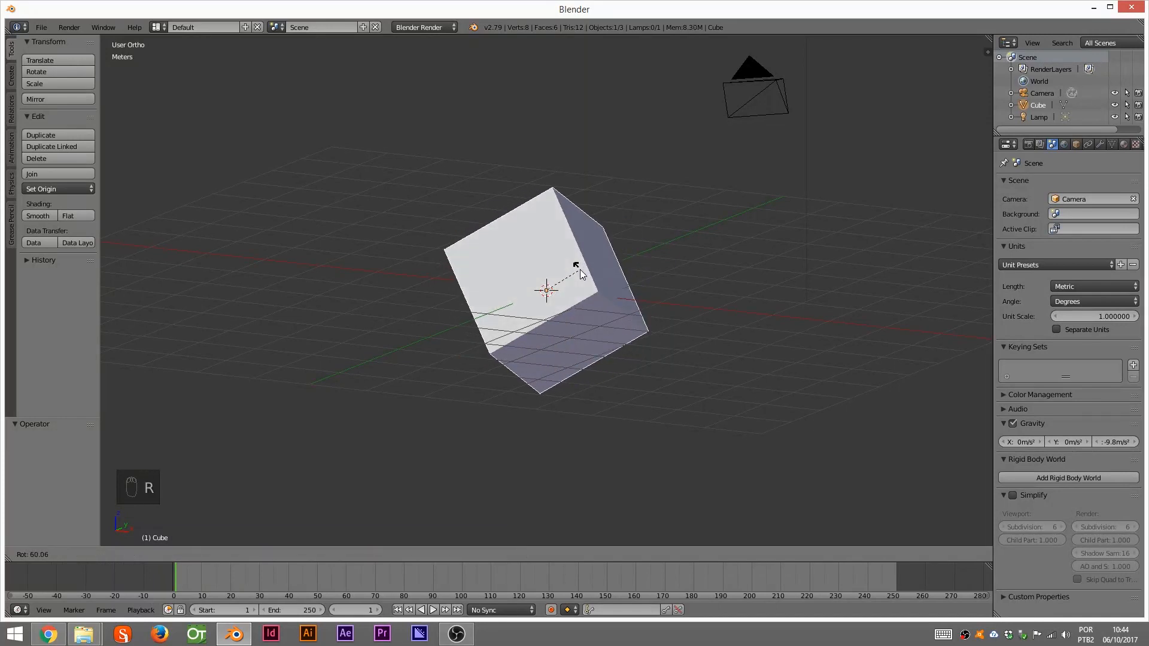
left_click(545, 250)
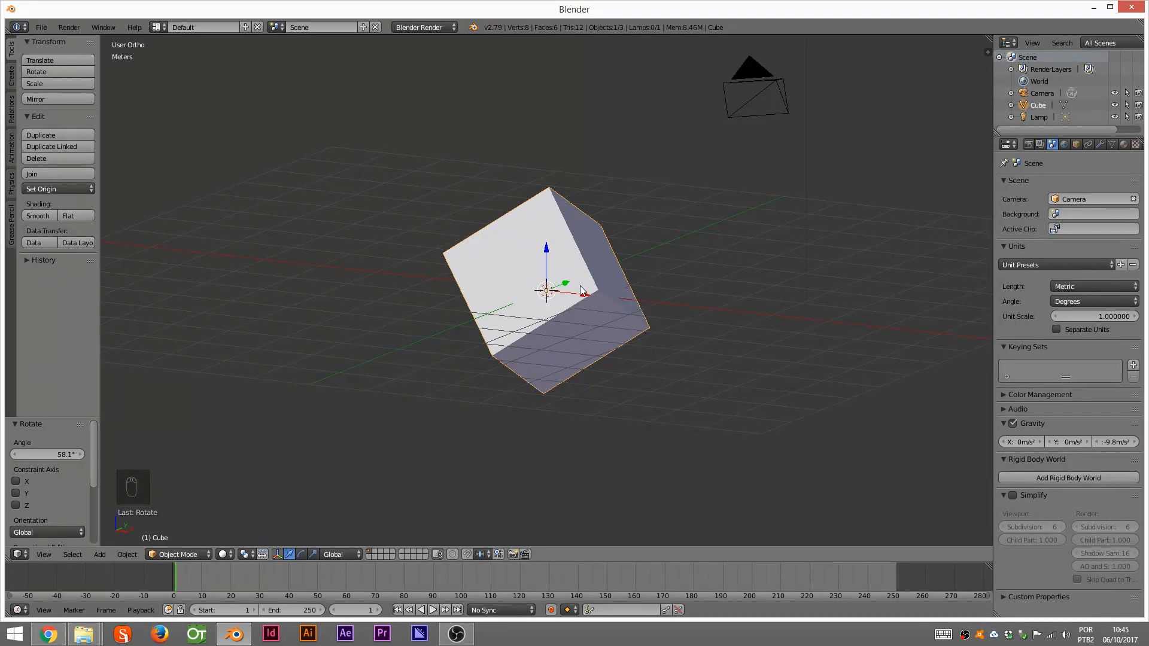
left_click(338, 554)
left_click(342, 528)
- Rotate the cube by about -51° and again by about -32°, and clear its rotation
key("r")
left_click(540, 226)
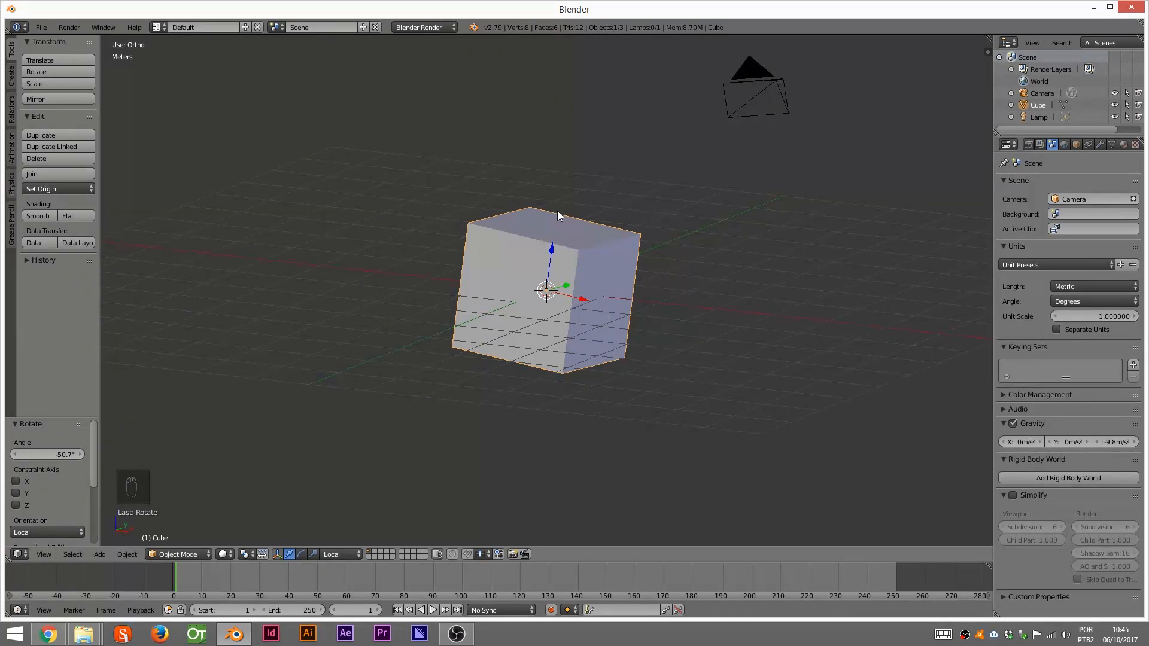
key("r")
left_click(543, 241)
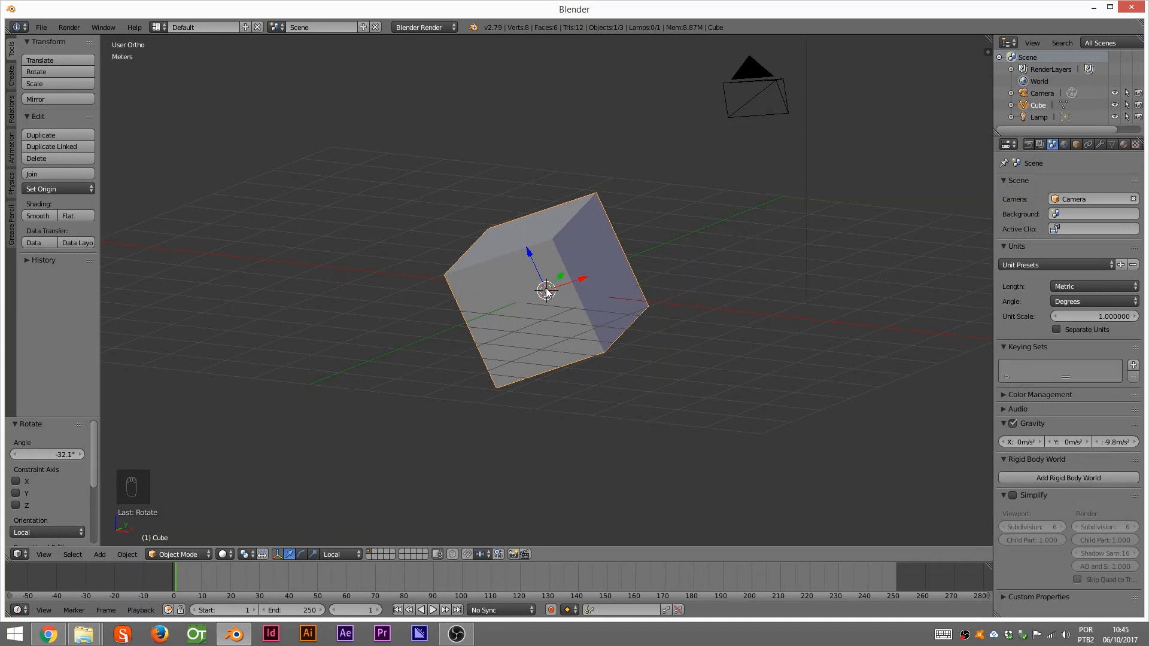
key("alt+r")
- In Edit Mode, scale the whole cube mesh to about 0.32 along Z and about 2.63 along Y
middle_click_drag(527, 281, 543, 263)
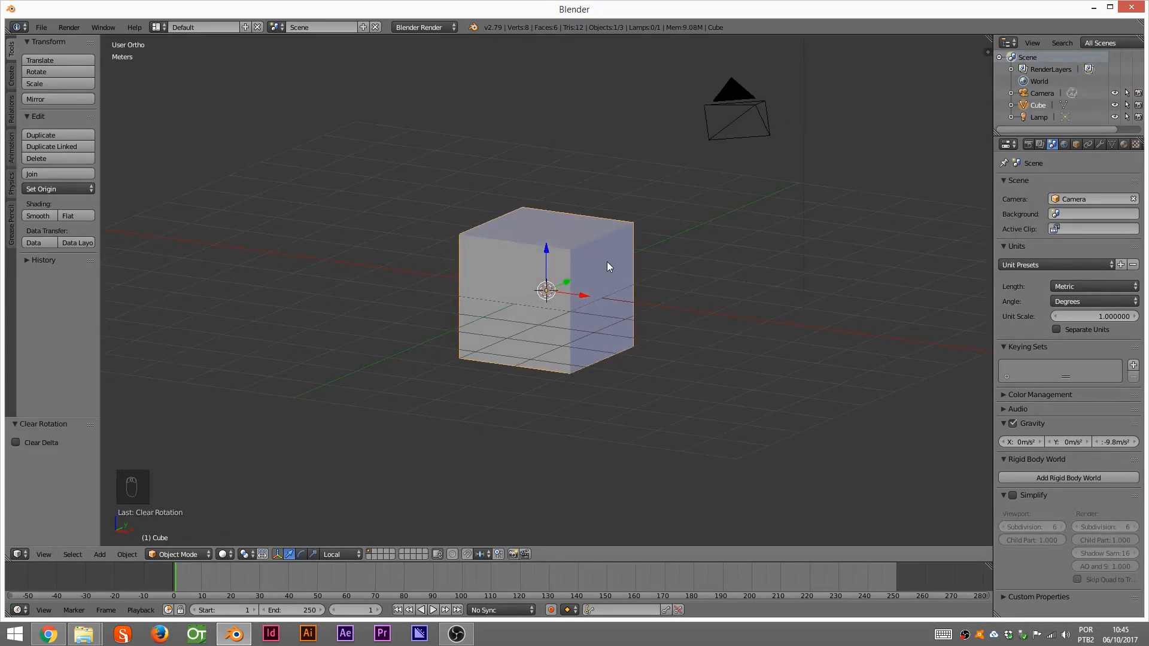
middle_click_drag(615, 257, 611, 278)
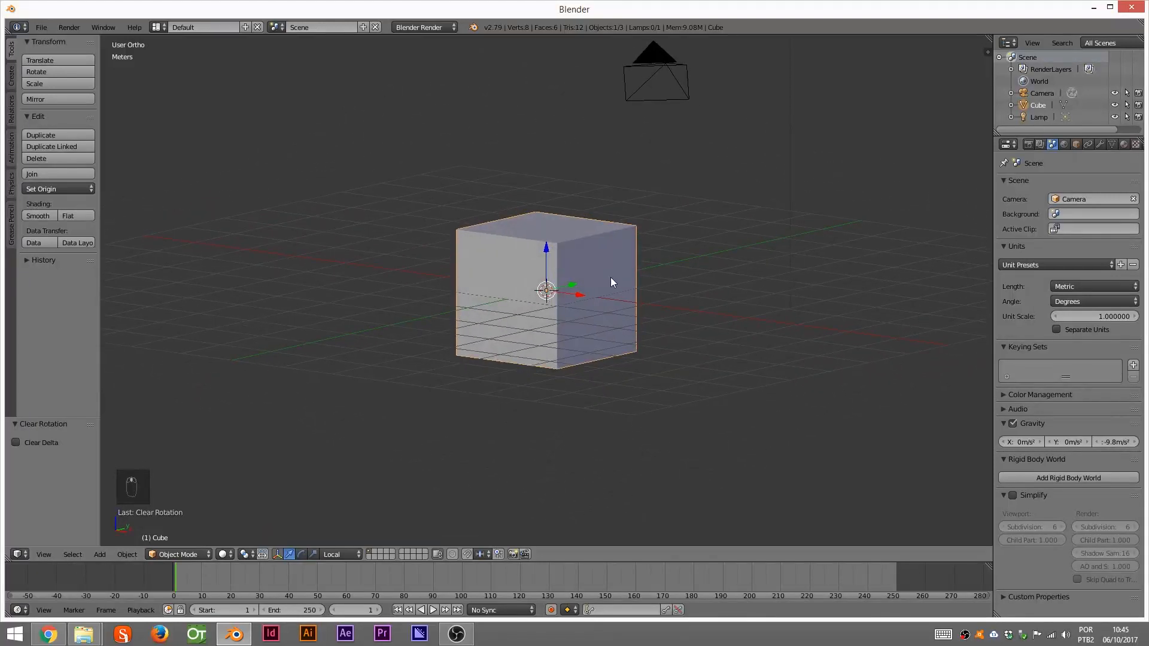
key("Tab")
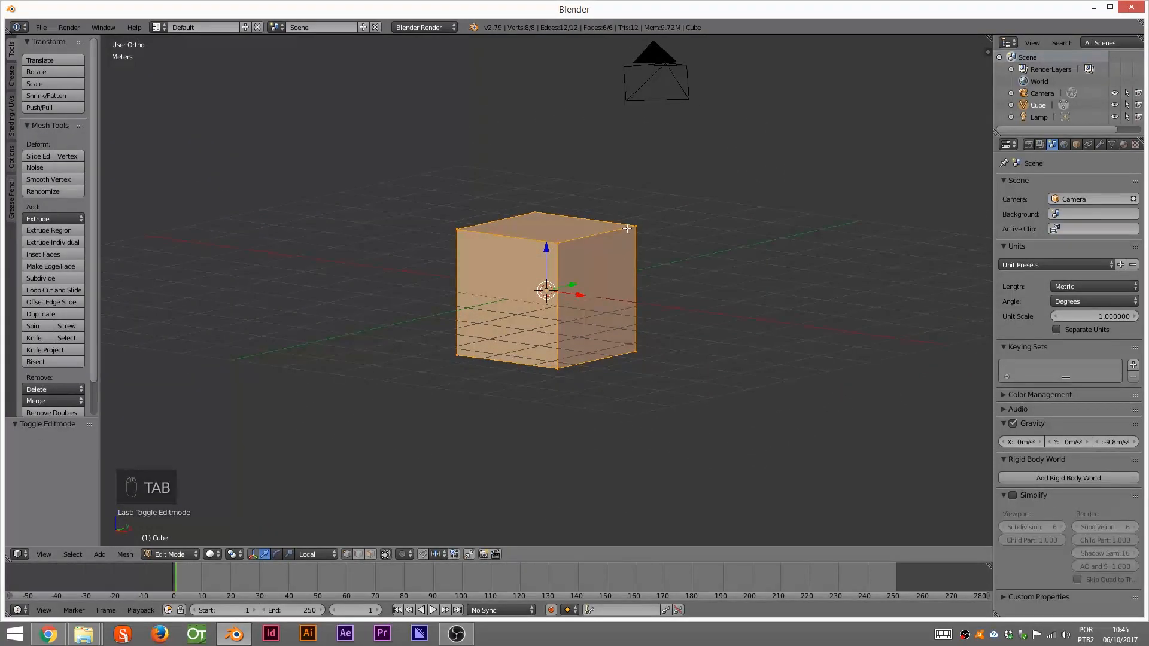
key("s")
key("z")
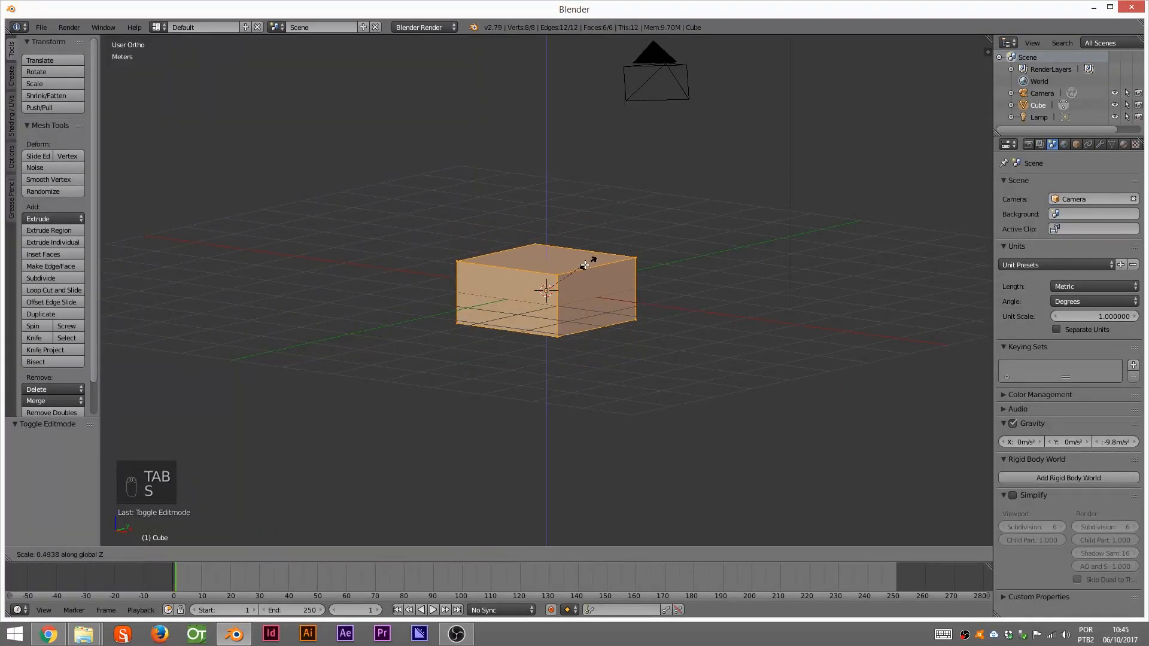
left_click(578, 274)
key("s")
key("y")
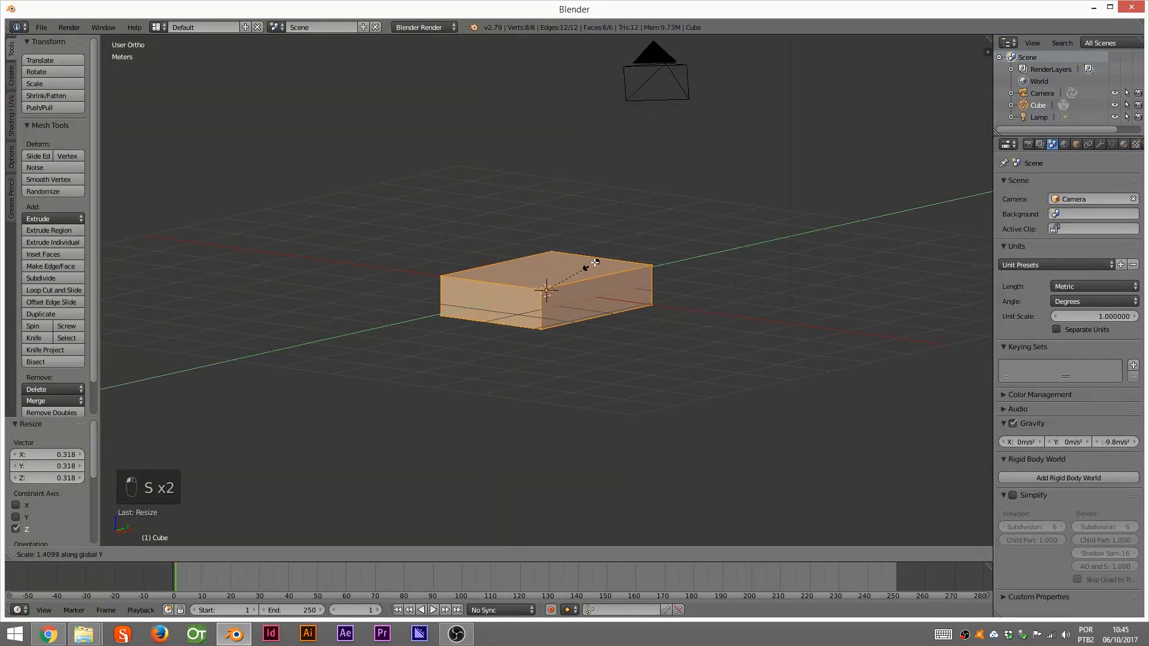
left_click(602, 259)
- Add one loop cut across the long box and slide it off-centre toward the near end
key("ctrl+r")
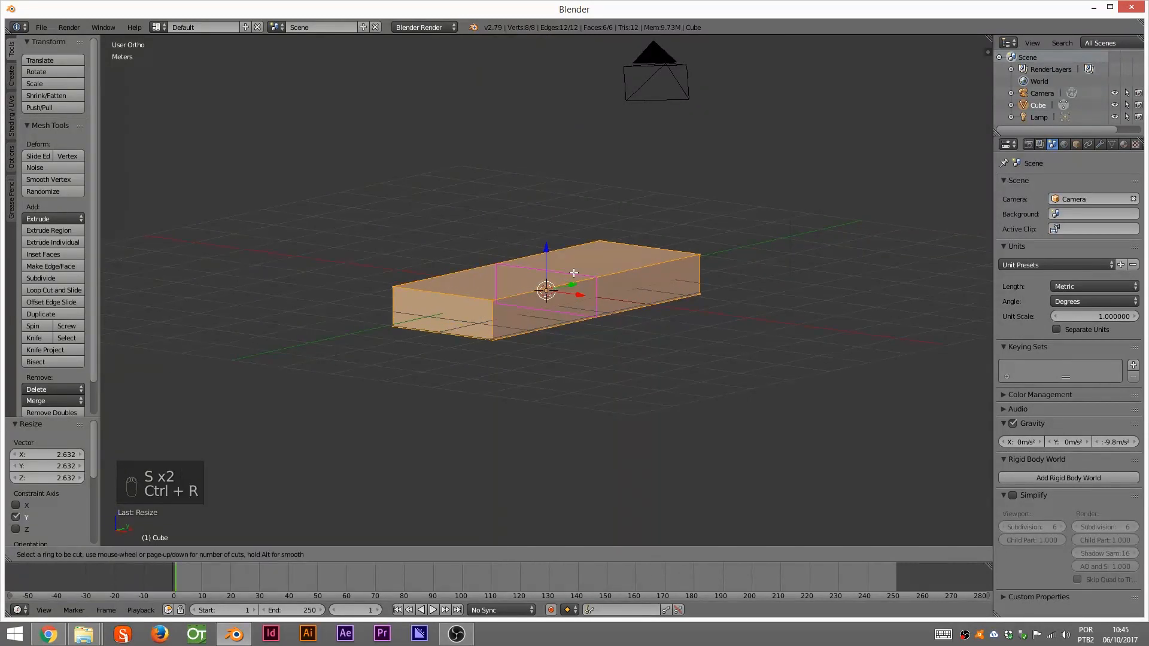
left_click(547, 290)
left_click(543, 287)
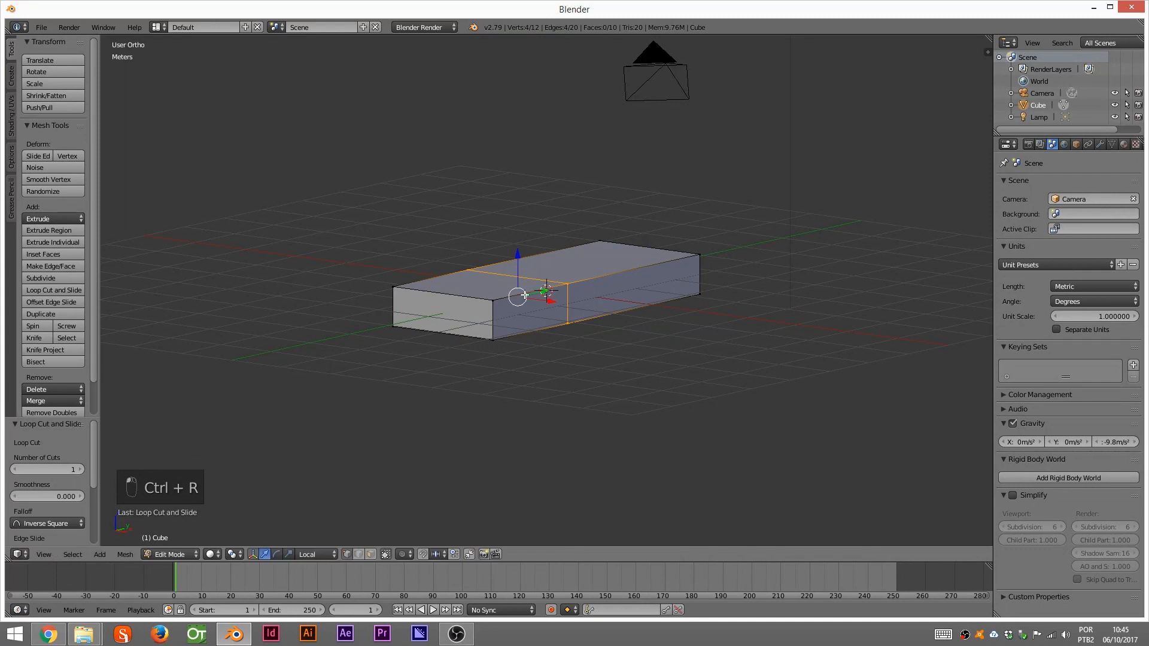
- Extrude the top face of the shorter section upward about 82 cm and tilt it about 22° around X
key("ctrl+Tab")
right_click(489, 298)
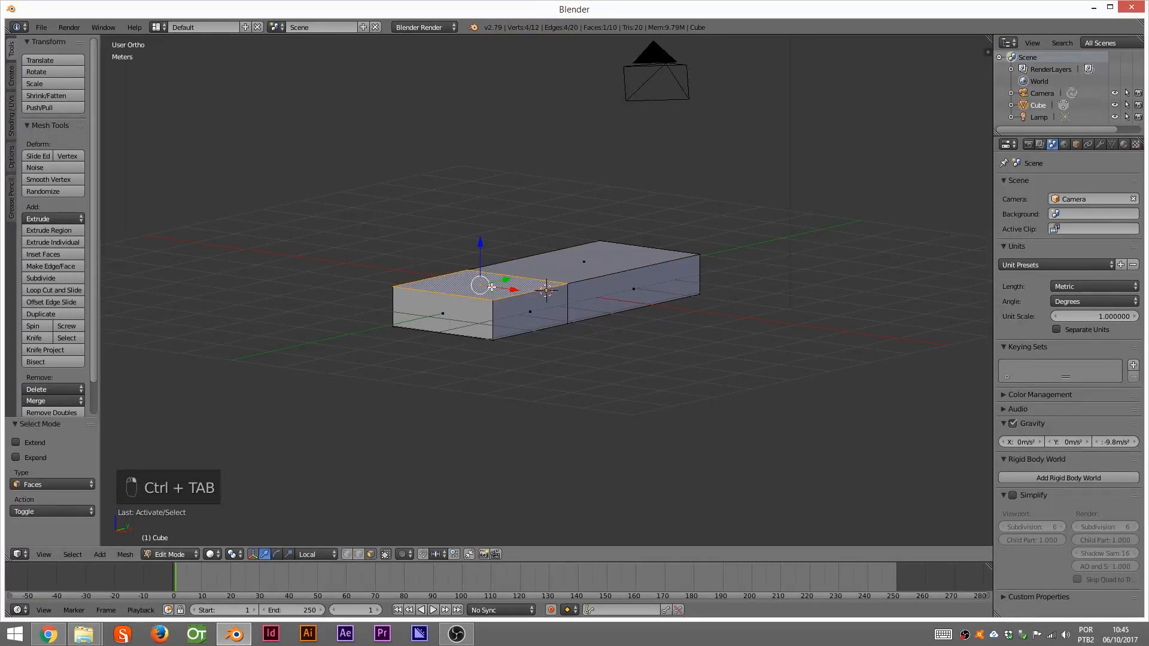
key("e")
left_click(489, 240)
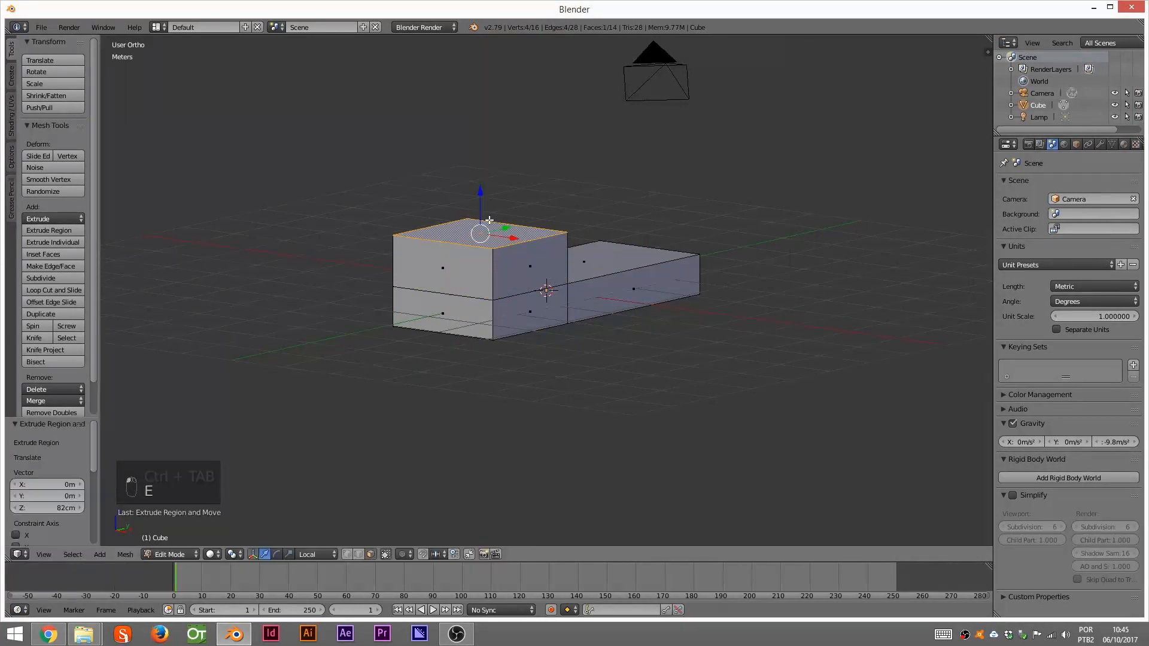
key("r")
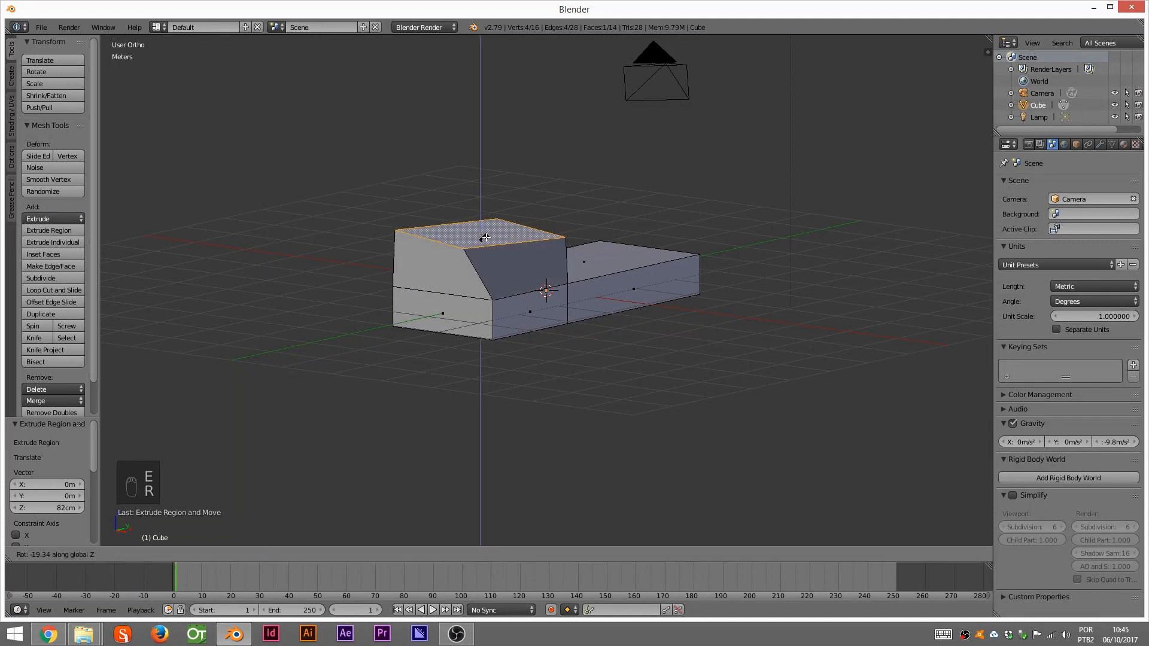
key("x")
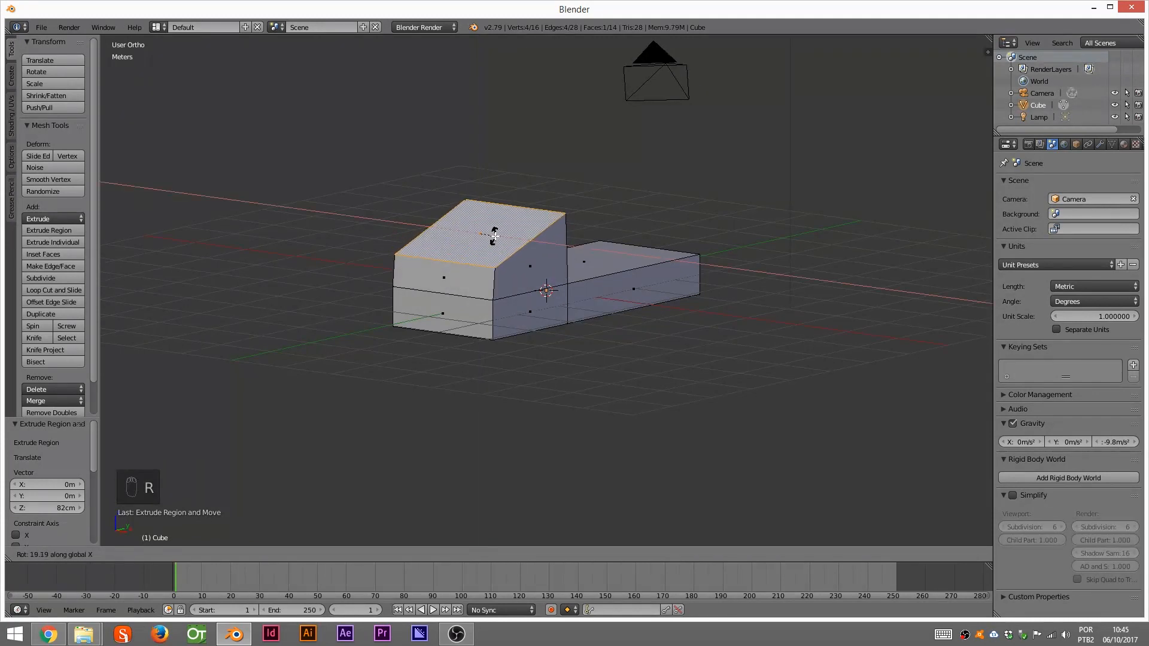
left_click(505, 237)
- Scale down the two stacked end faces of the raised section uniformly
middle_click_drag(590, 258, 685, 252)
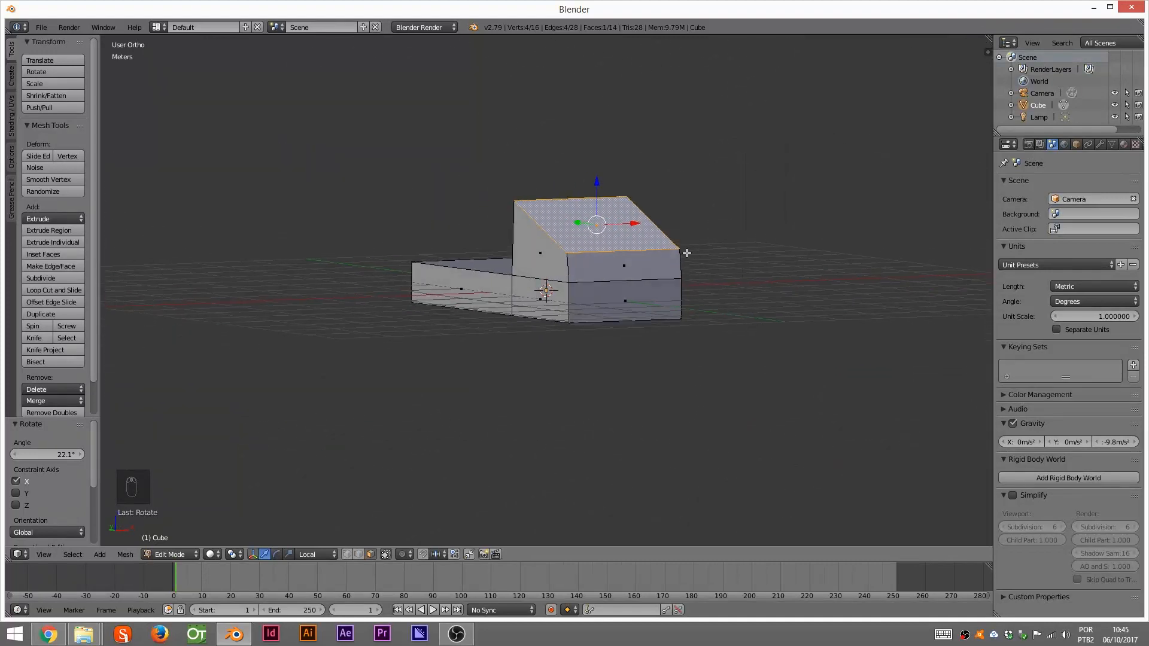
right_click(619, 269)
right_click(626, 304, "shift")
mouse_move(633, 301)
middle_mouse_down()
mouse_move(499, 293)
mouse_move(644, 296)
middle_mouse_up()
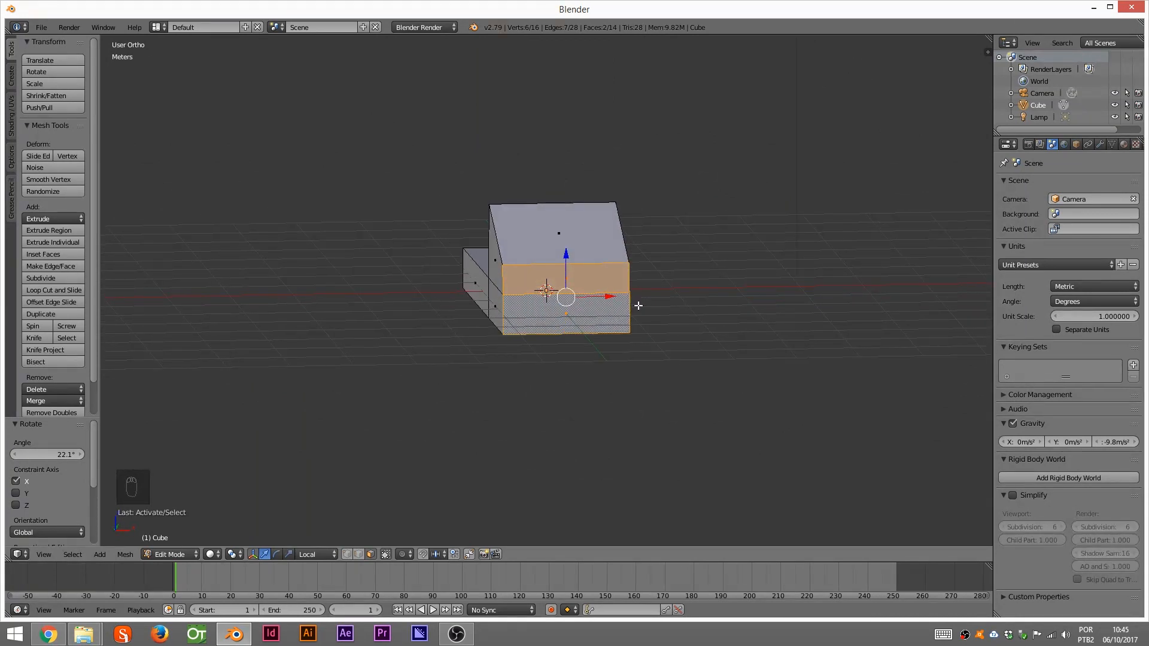
key("s")
left_click(609, 306)
- Narrow the two selected end faces to about 0.72 along X
middle_click_drag(609, 305, 536, 306)
key("Tab")
key("Tab")
key("s")
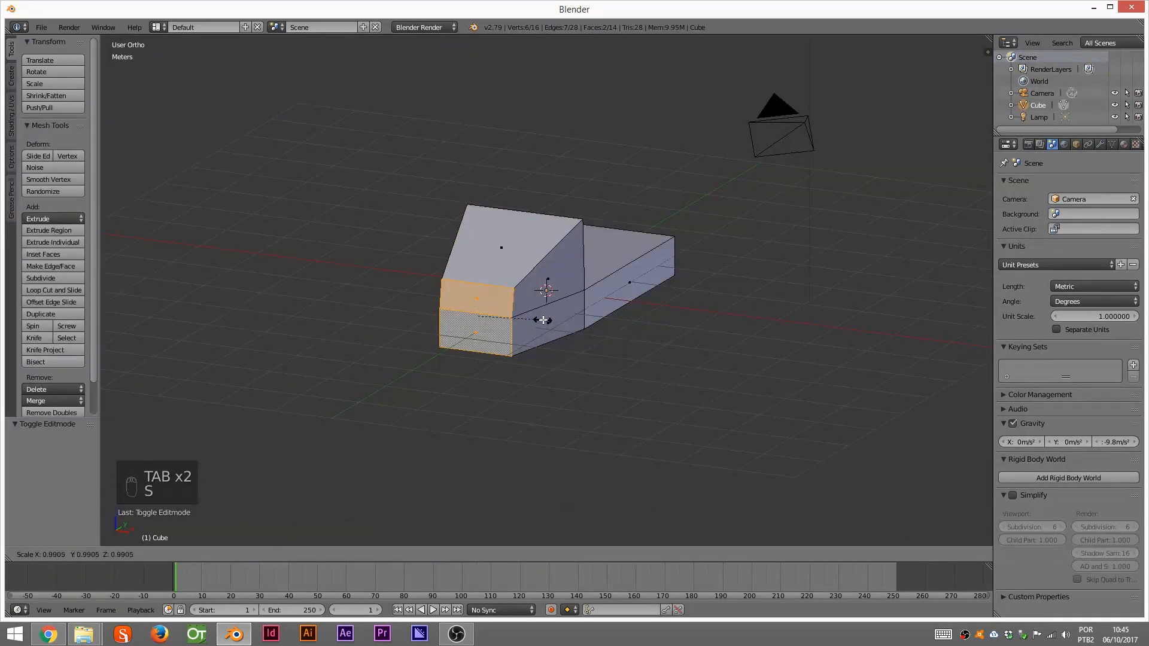
key("x")
left_click(554, 307)
middle_click_drag(554, 308, 569, 348)
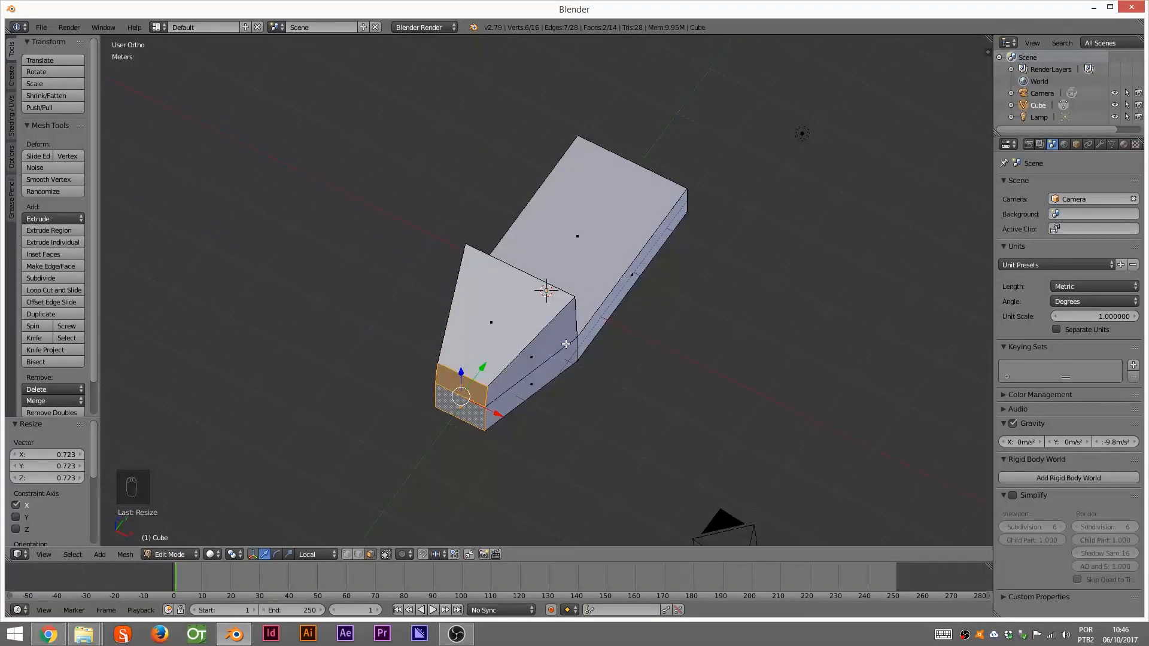
- Move the two end faces along Y toward the body and return to Object Mode
left_click_drag(483, 368, 574, 345)
middle_click_drag(574, 345, 627, 268)
key("Tab")
- Examine the shaped object's location, rotation, scale and dimensions while viewing it from several angles
key("n")
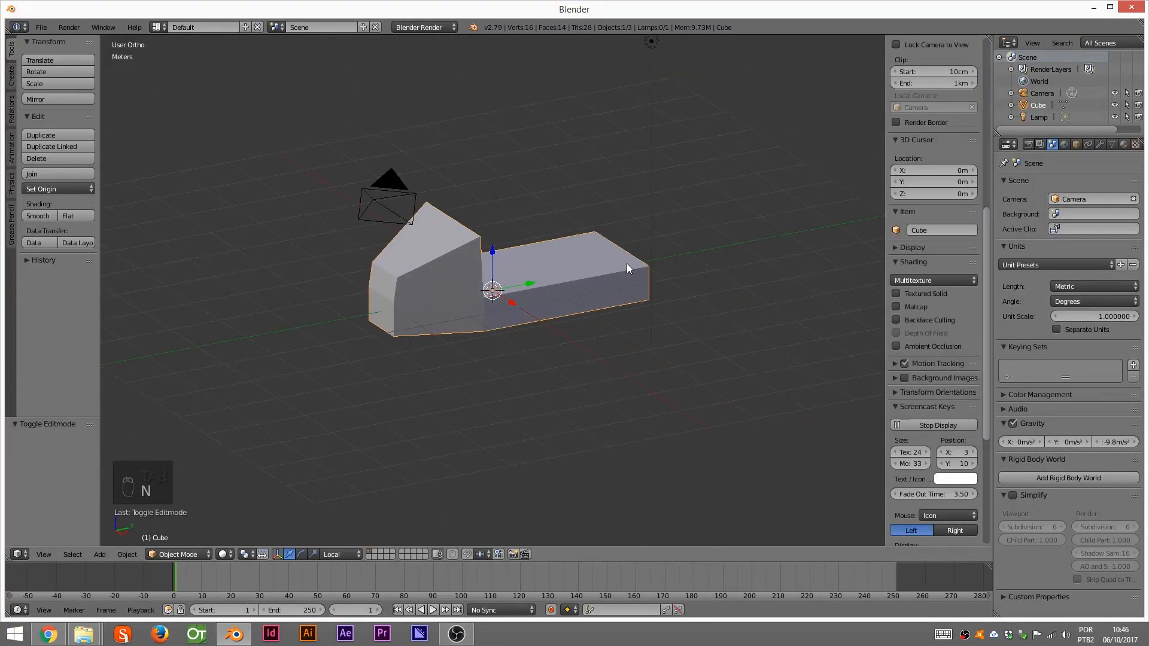
scroll(915, 146, "up", 10)
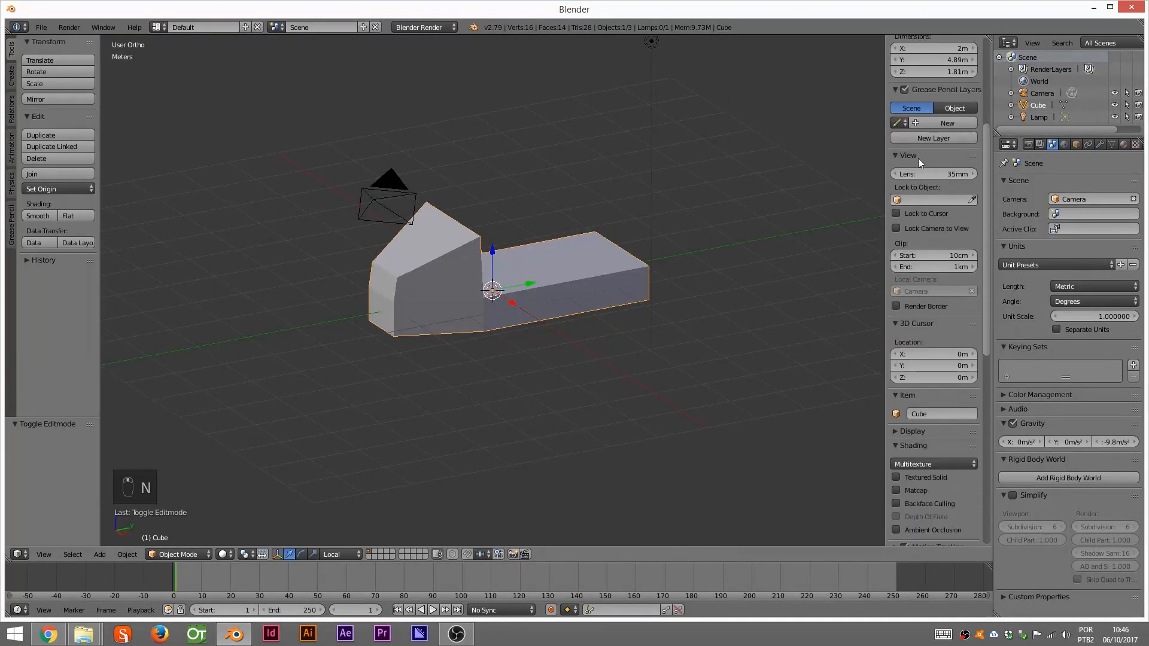
scroll(905, 149, "up", 1)
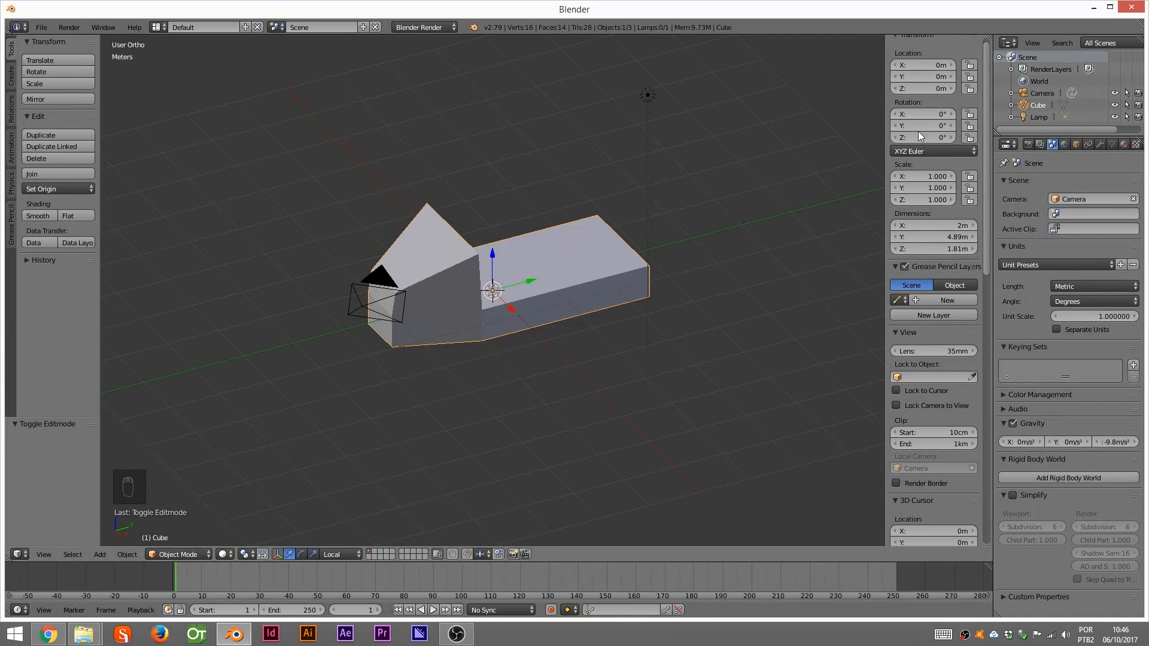
middle_click_drag(498, 259, 491, 228)
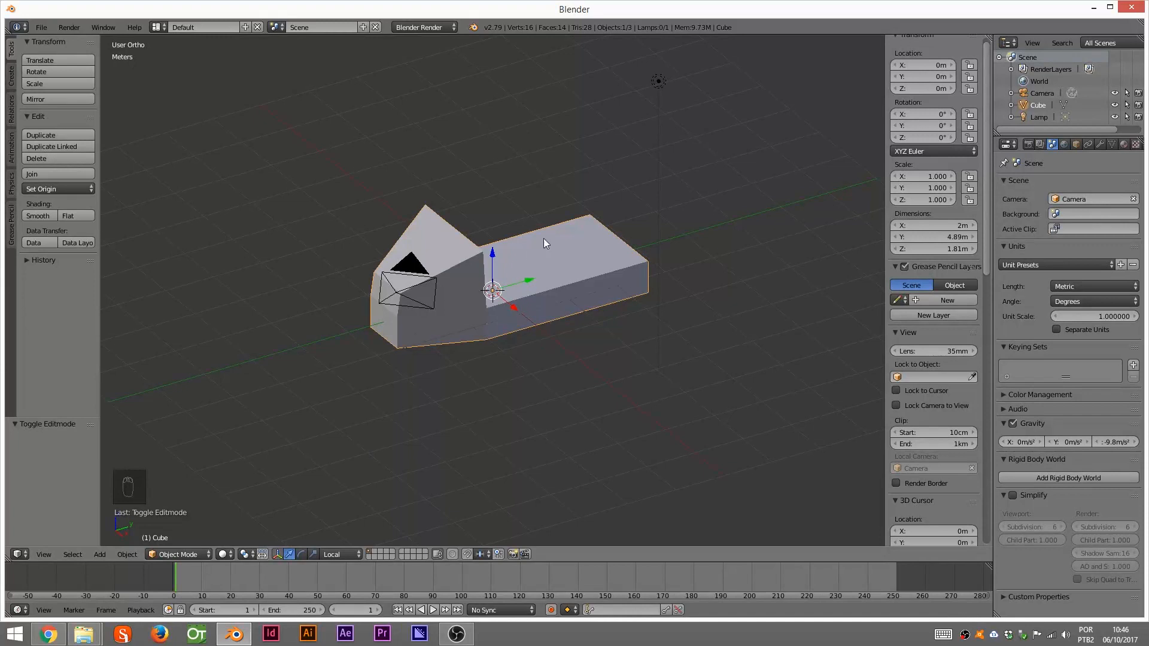
mouse_move(530, 290)
middle_mouse_down()
mouse_move(541, 288)
mouse_move(526, 276)
mouse_move(541, 253)
mouse_move(534, 278)
mouse_move(536, 268)
middle_mouse_up()
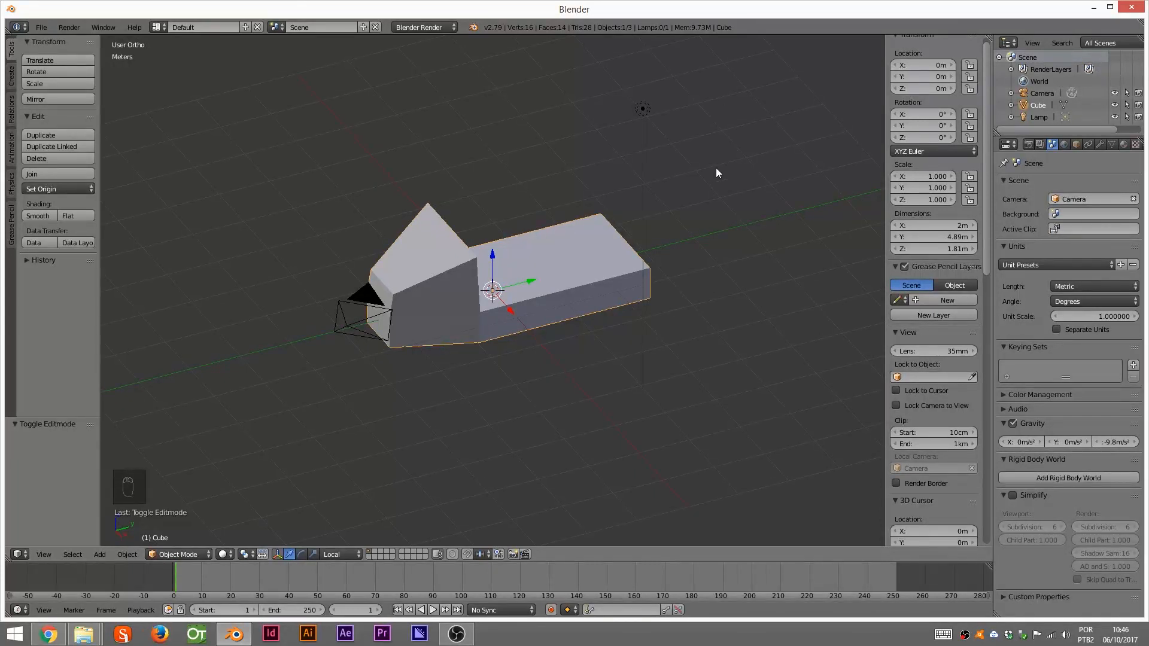
- Add a torus mesh to the scene and delete it
middle_click_drag(572, 294, 578, 281)
key("shift+a")
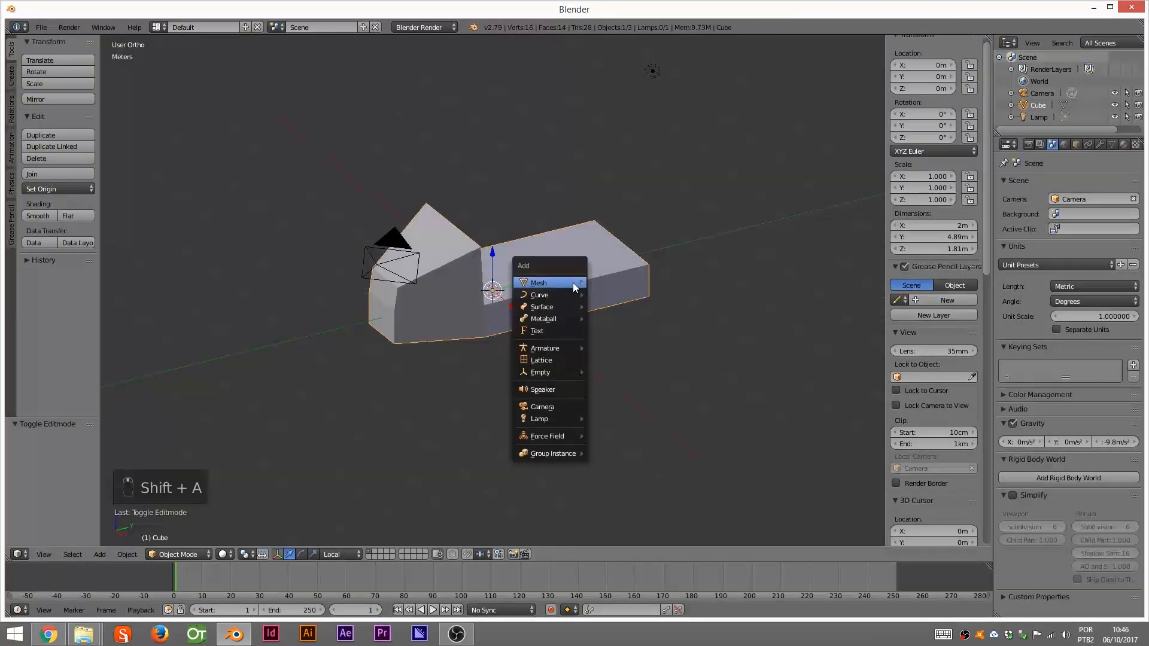
mouse_move(572, 282)
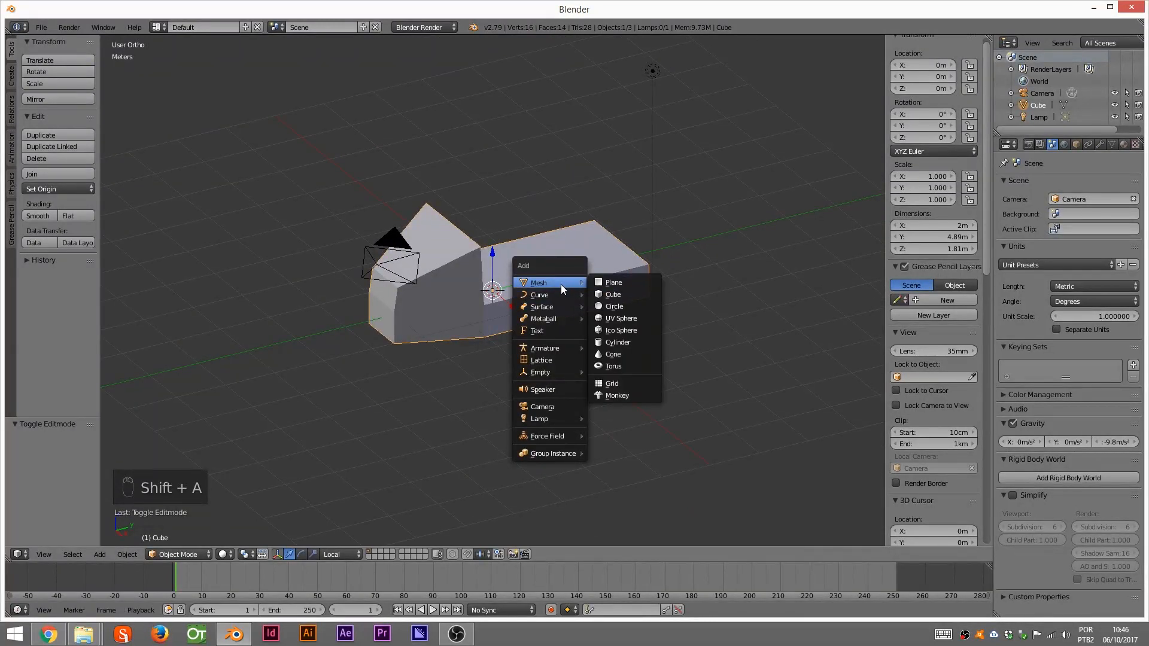
left_click(622, 365)
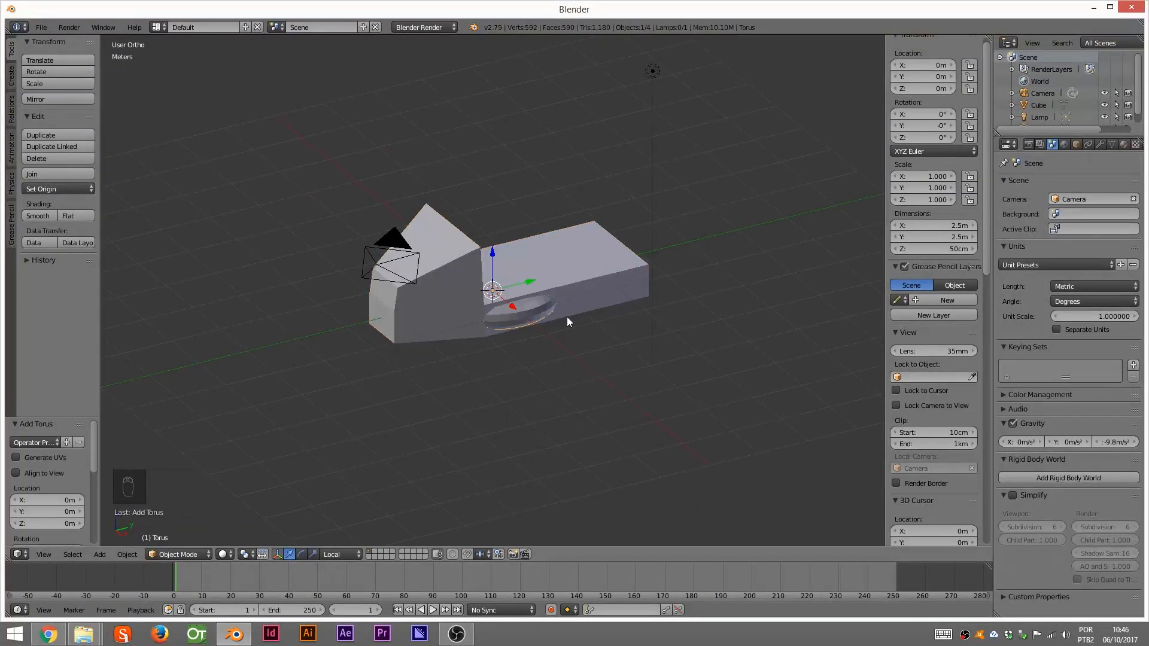
left_click_drag(512, 312, 589, 369)
key("x")
left_click(612, 351)
- Place the 3D cursor in the empty space beside the body and add a torus mesh there
key("shift+a")
mouse_move(611, 353)
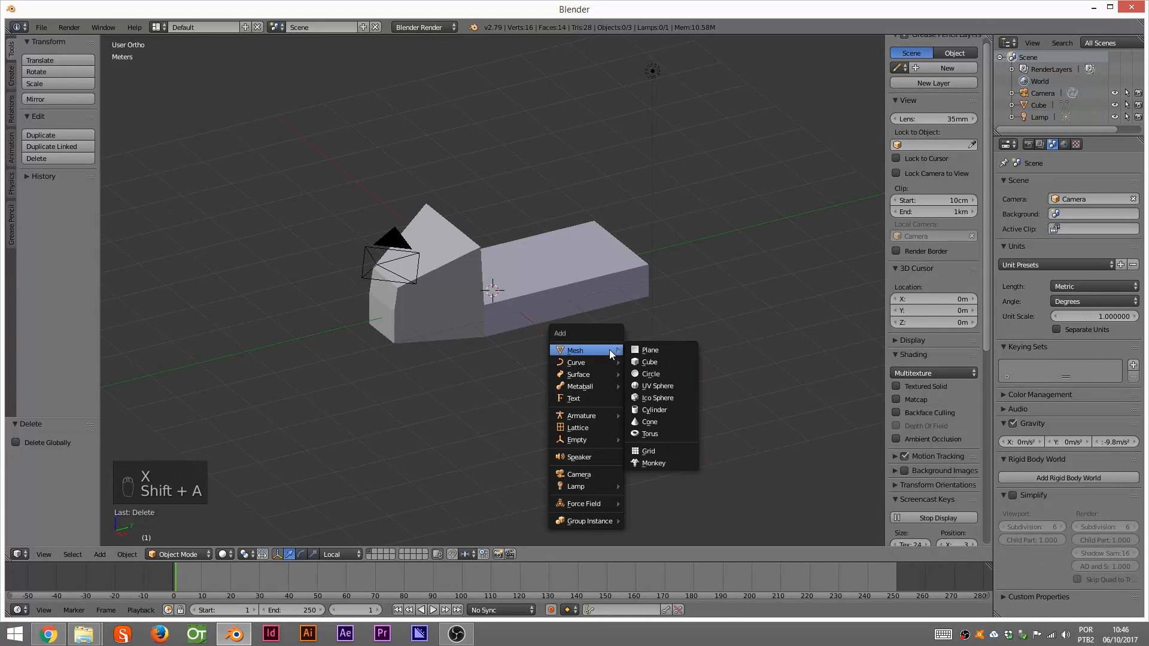
left_click(625, 386)
key("shift+a")
mouse_move(639, 389)
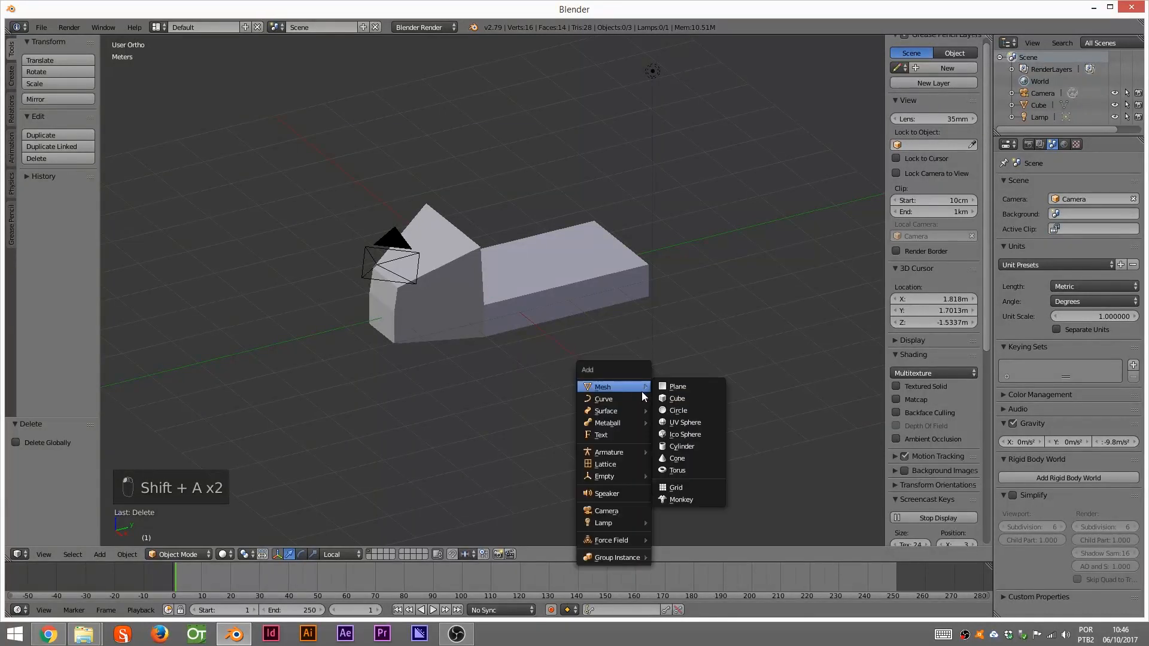
left_click(690, 469)
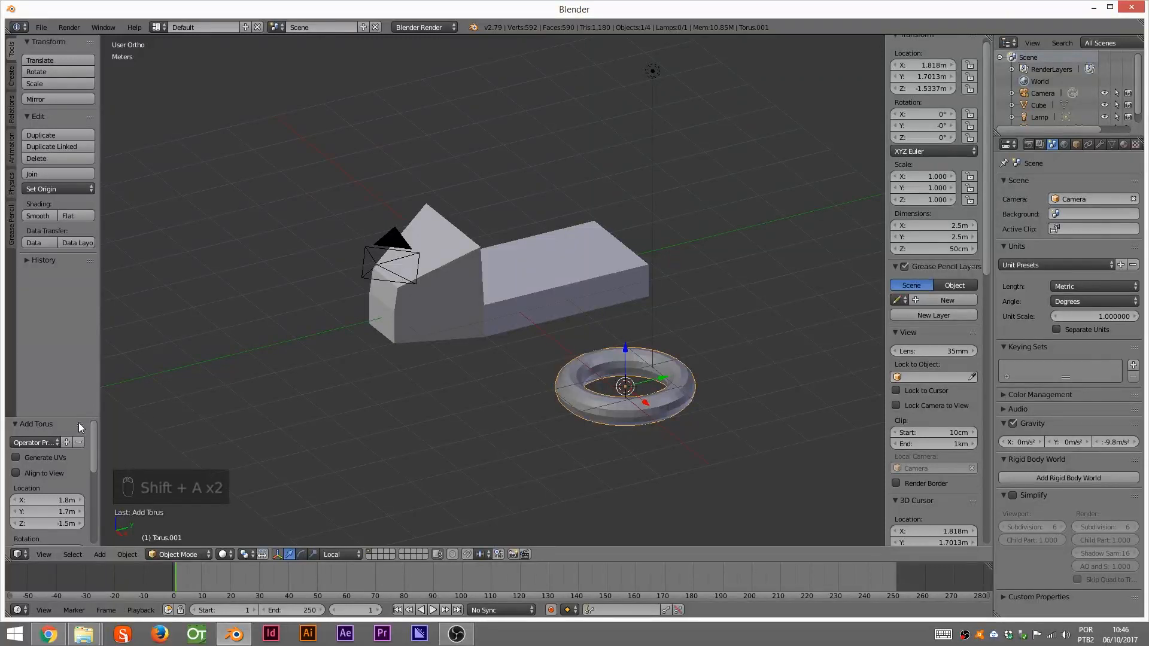
- Give the torus 21 major segments, 10 minor segments, an 82 cm major radius and a 37 cm minor radius
left_click_drag(81, 420, 79, 301)
left_click_drag(95, 344, 102, 413)
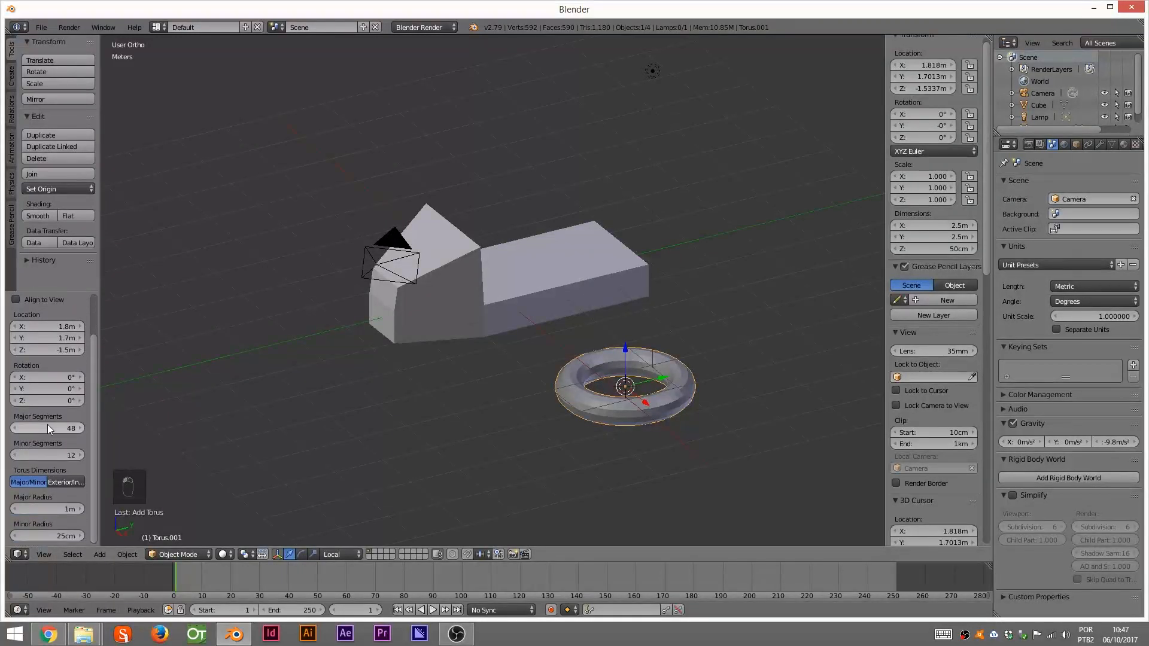
left_click(17, 428)
left_click(16, 428)
left_click(16, 428)
left_click_drag(52, 429, 24, 425)
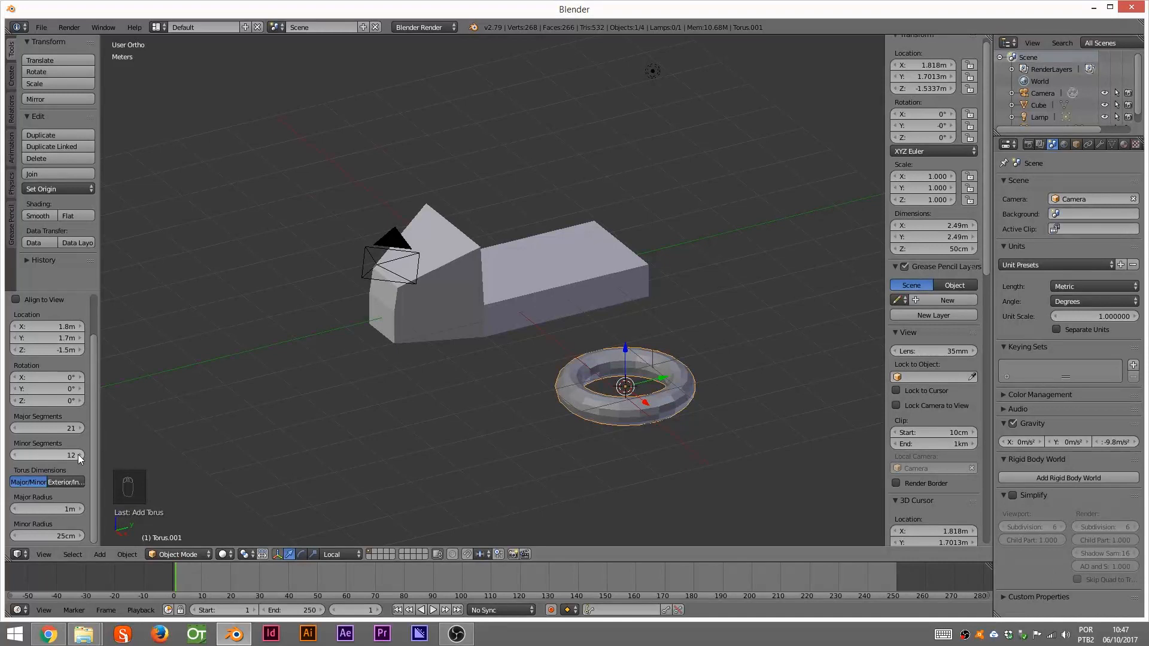
left_click_drag(76, 455, 71, 455)
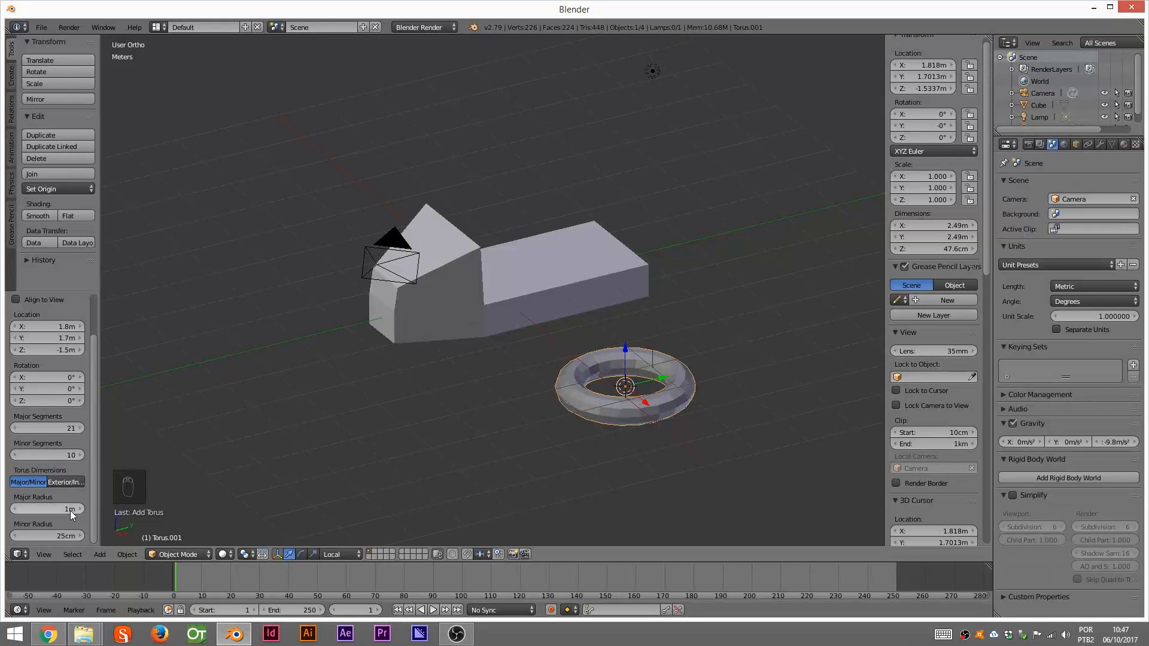
left_click_drag(70, 510, 76, 543)
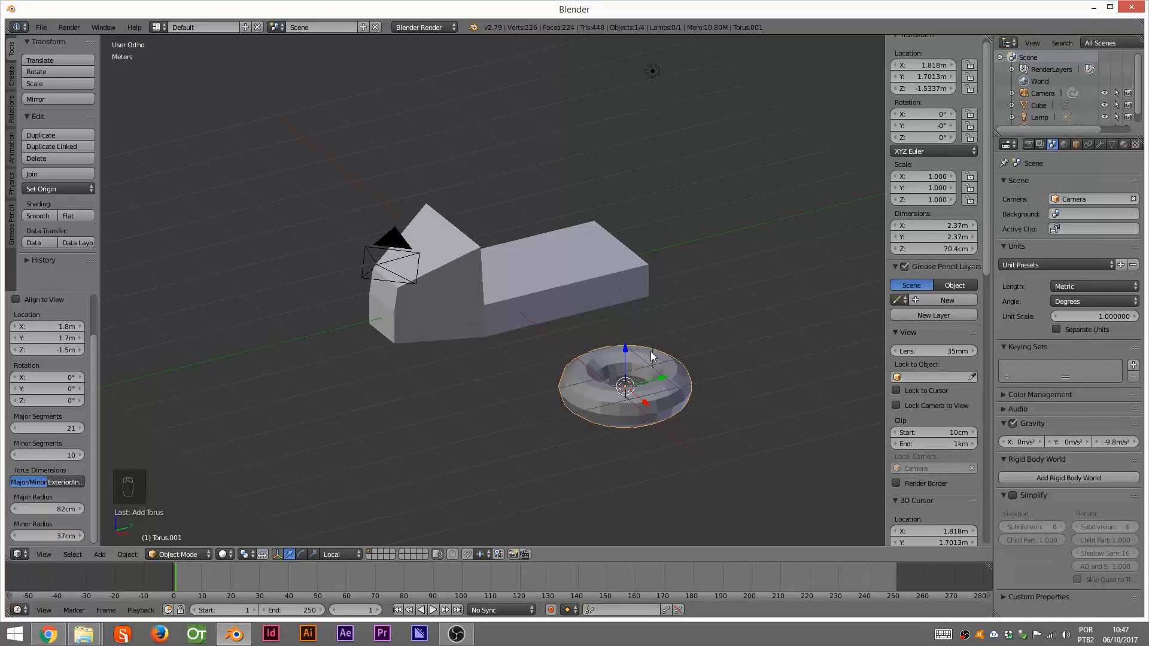
- Rotate the torus 90° about X and 90° about Z so it stands upright like a wheel
key("r")
type("x")
type("90")
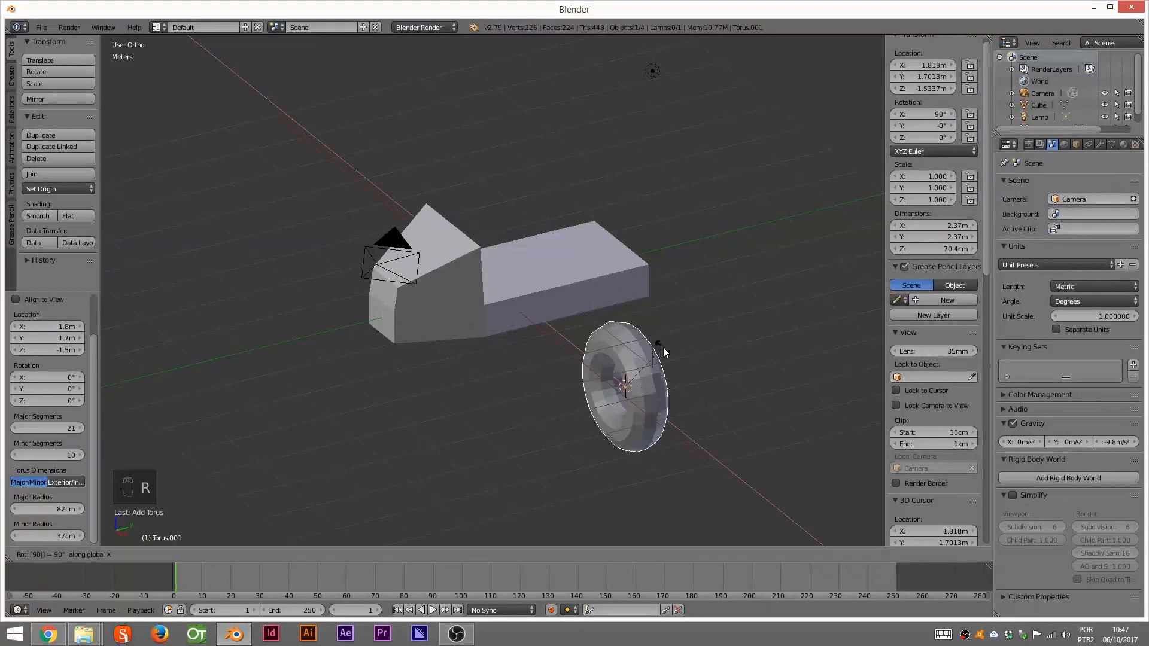
key("Return")
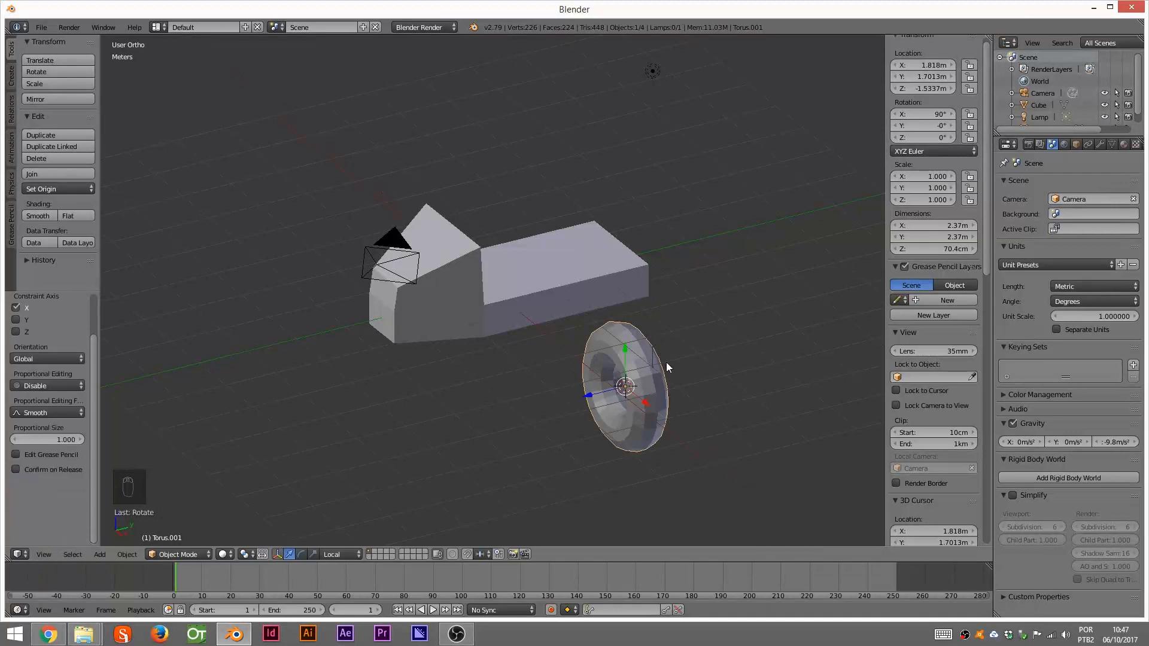
type("rz90")
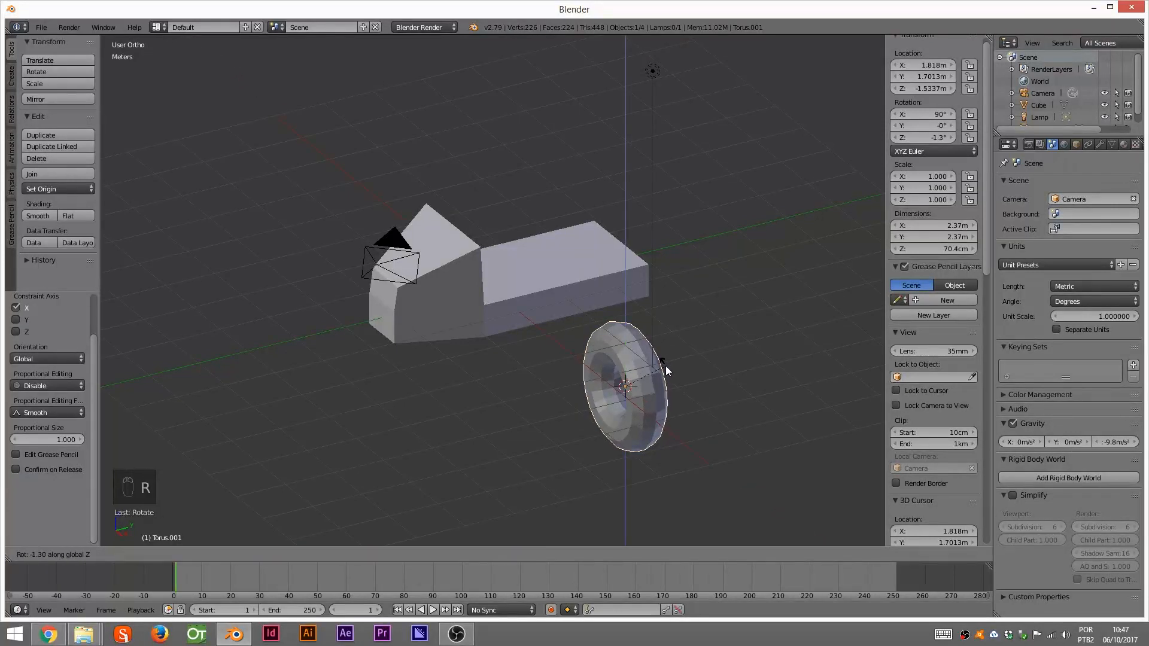
key("Return")
- Move the torus beside the body's wedge-shaped front end and scale it to about 0.697
left_click_drag(648, 399, 624, 409)
left_click_drag(613, 344, 527, 325)
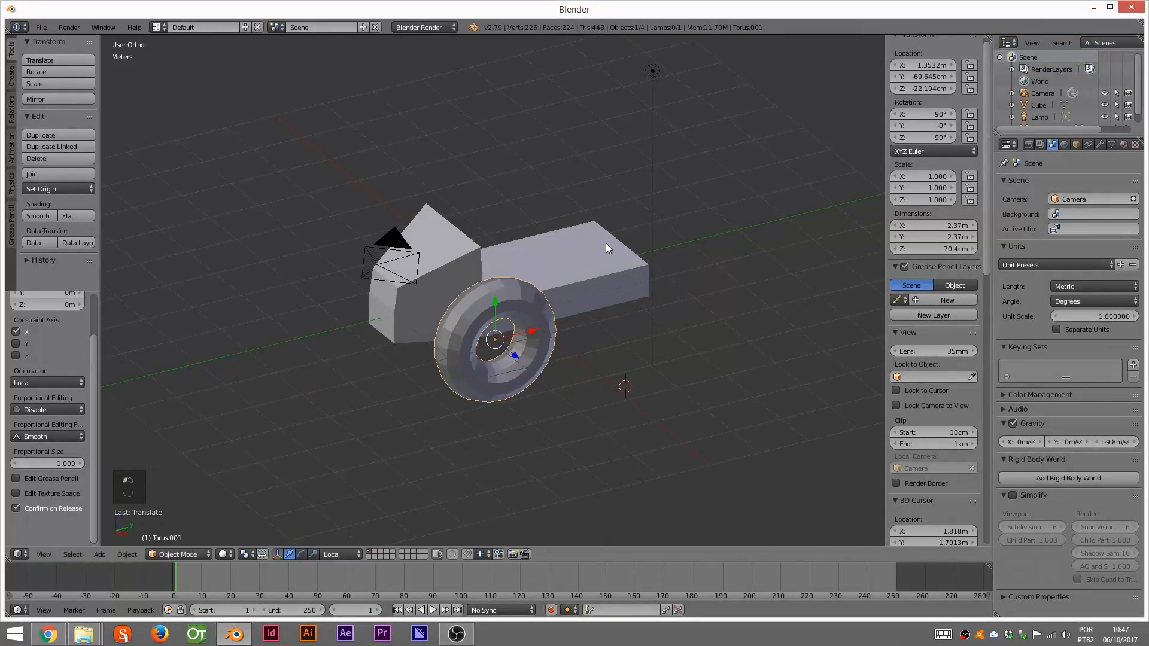
key("KP_3")
key("s")
left_click(500, 297)
left_click_drag(501, 299, 441, 300)
- Shift the wheel about 4.3 cm along its local Z axis toward the side of the body
middle_click_drag(440, 299, 589, 305)
key("KP_1")
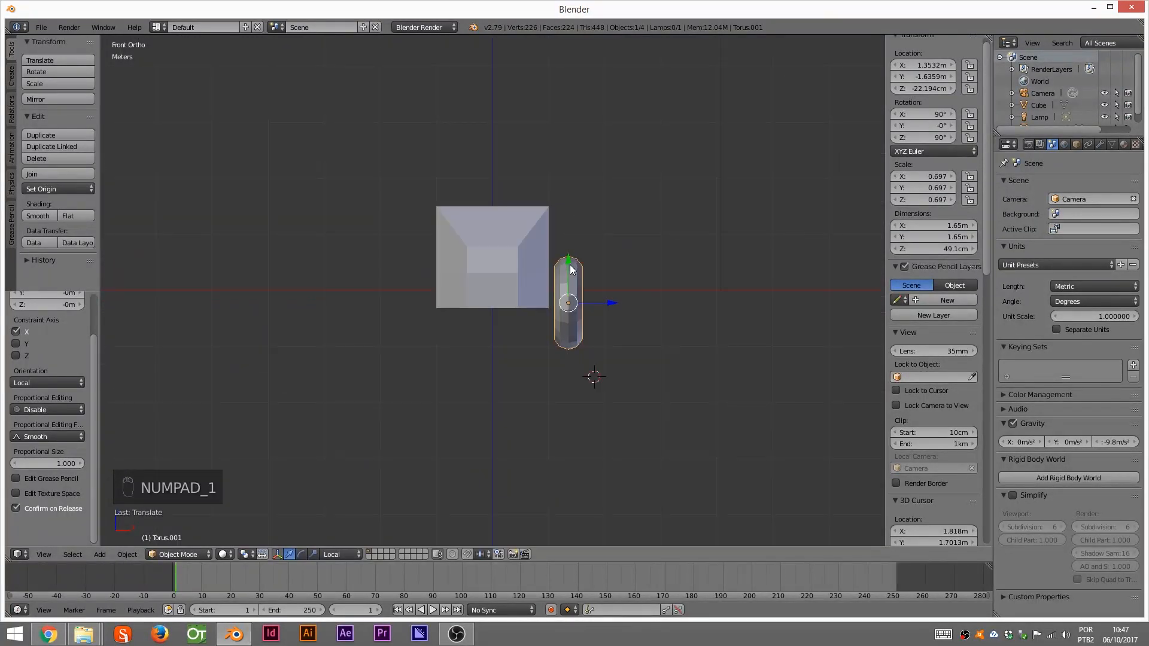
left_click_drag(610, 301, 608, 302)
middle_click_drag(609, 302, 523, 324)
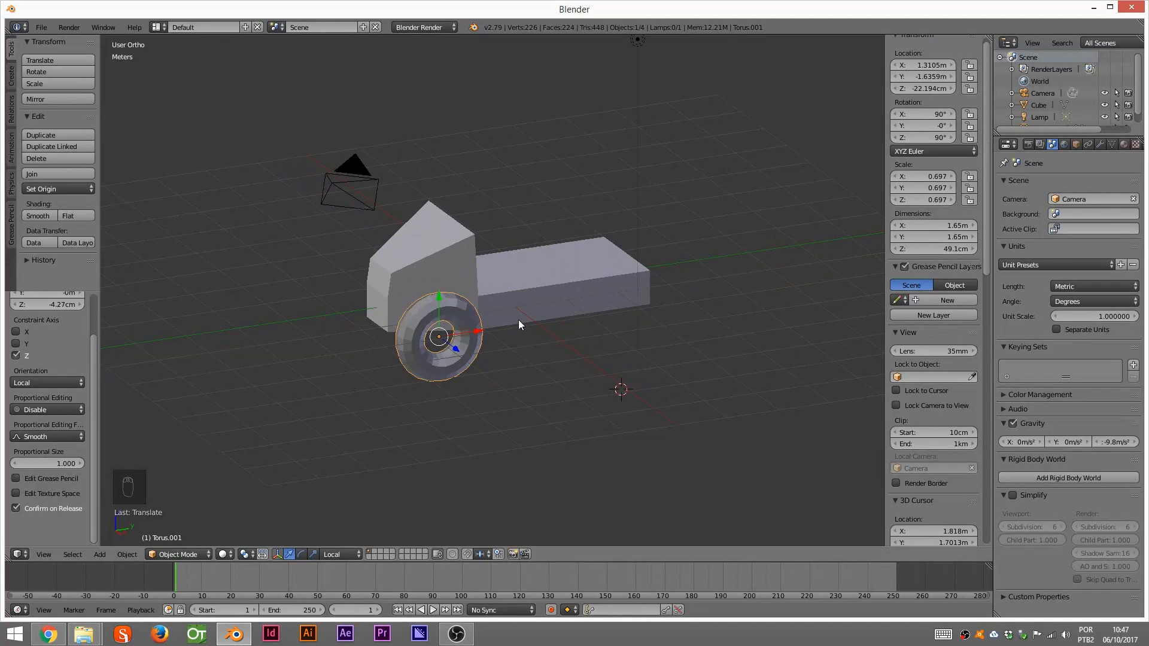
middle_click_drag(508, 311, 478, 312)
key("KP_1")
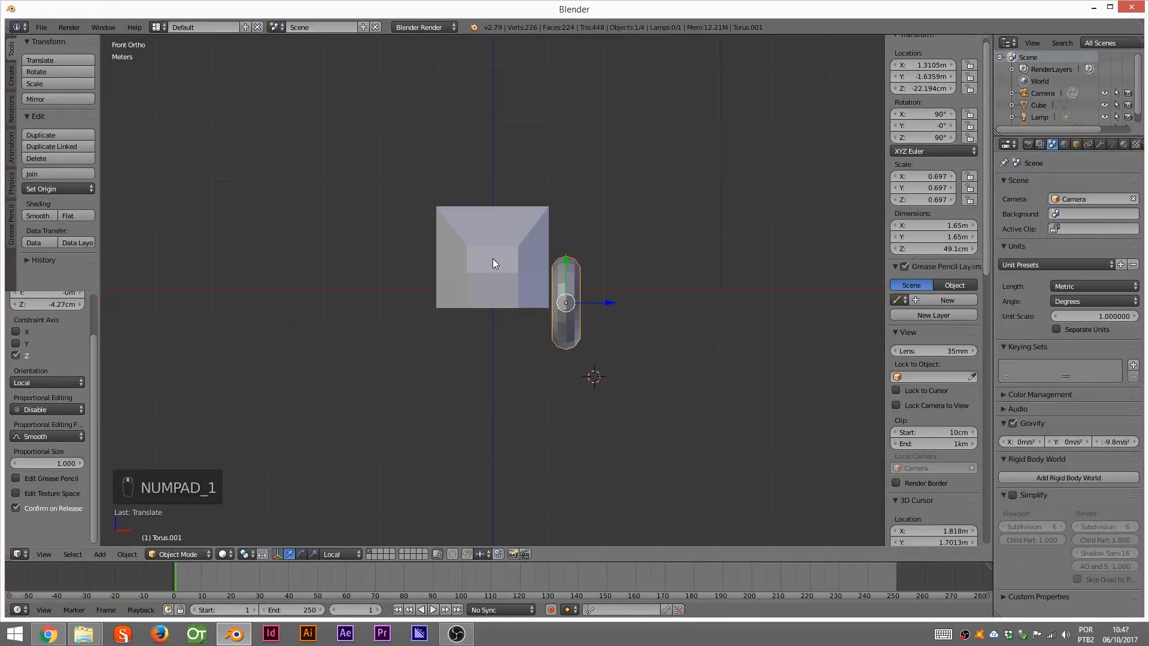
- Enter Edit Mode on the wheel and add a cylinder to its mesh at a 3D cursor position ahead of the body
key("KP_3")
scroll(467, 311, "up", 3)
middle_click_drag(476, 277, 650, 292, "shift")
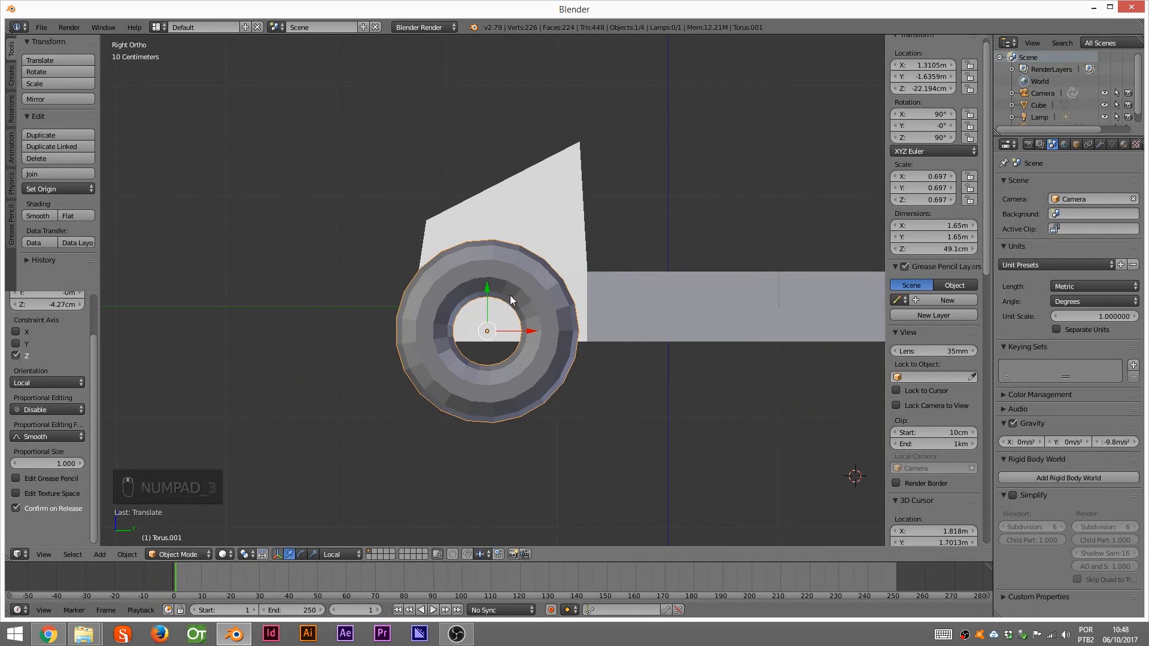
key("Tab")
left_click(252, 263)
key("shift+a")
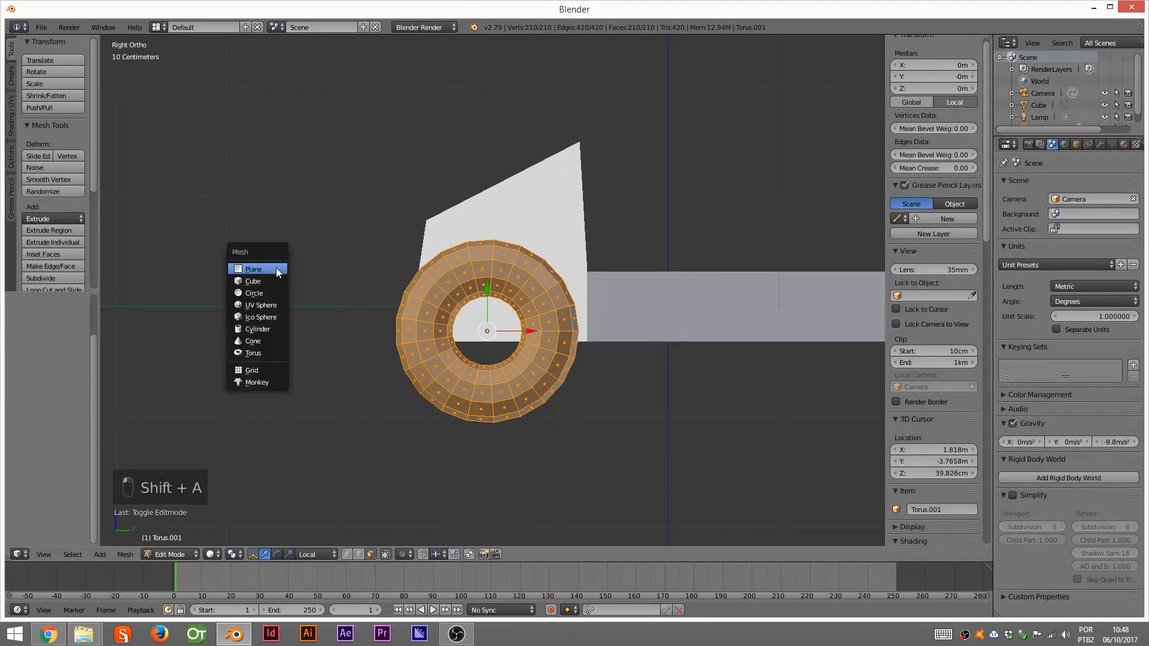
left_click(258, 329)
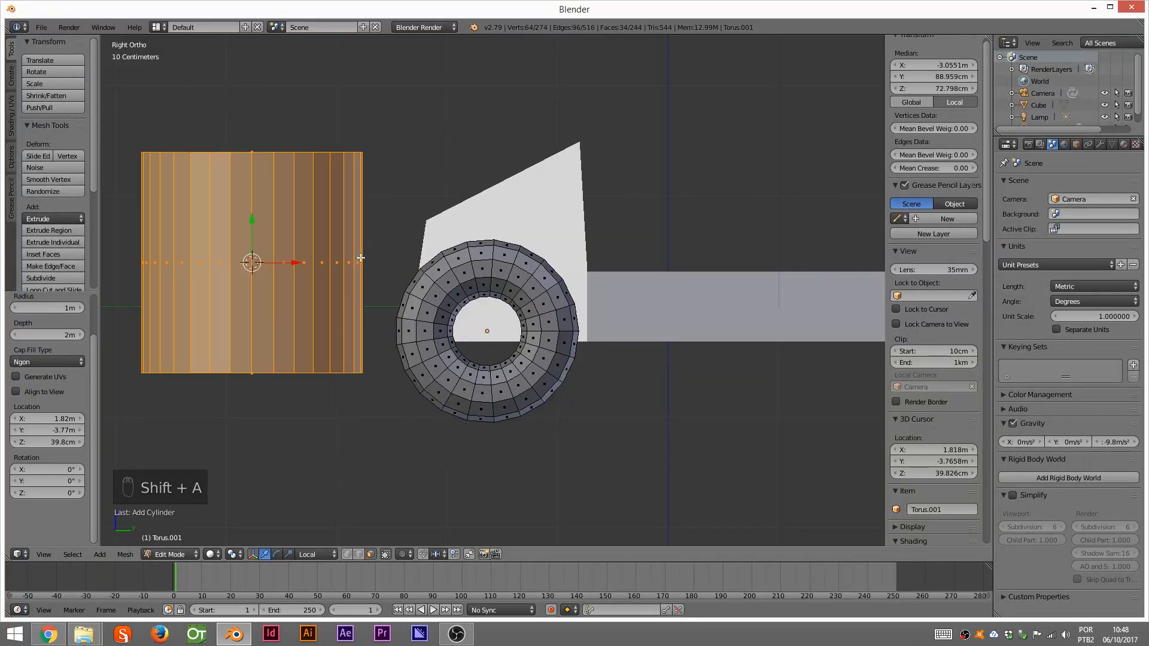
- Thin the cylinder to about 0.187 across X and Y, and shrink it overall to about 0.37
key("s")
key("shift+z")
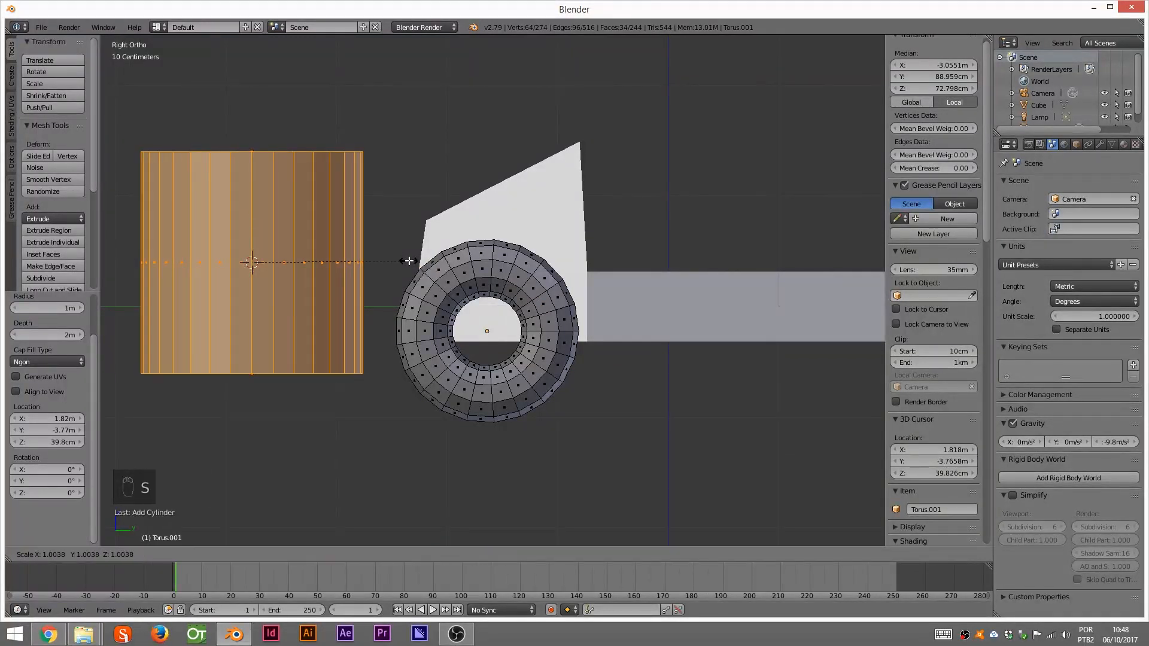
left_click(275, 270)
key("s")
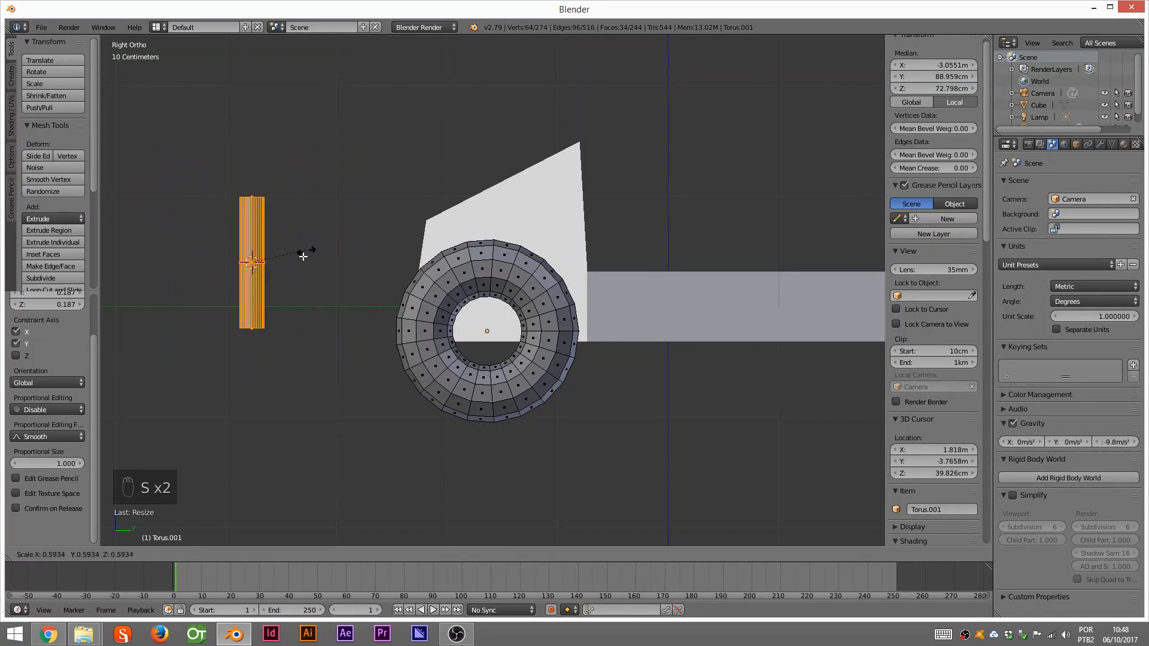
left_click(296, 262)
- Move the thin cylinder into the wheel's central hole and shift it about 43.3 cm inward along local Z
key("g")
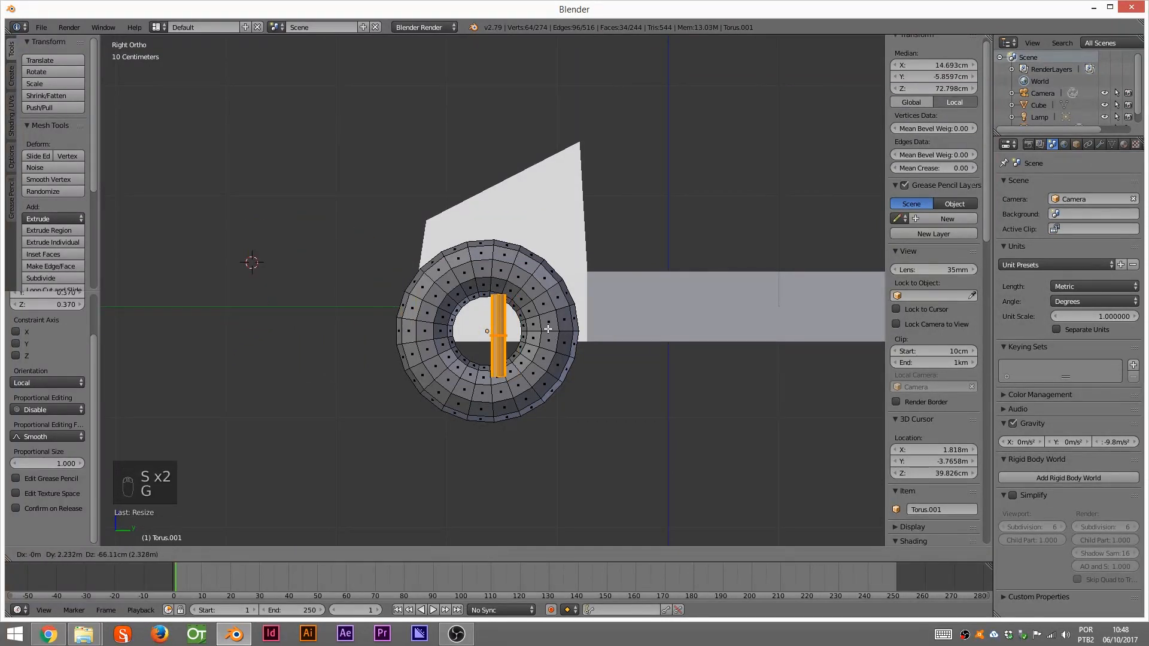
left_click(540, 293)
key("KP_1")
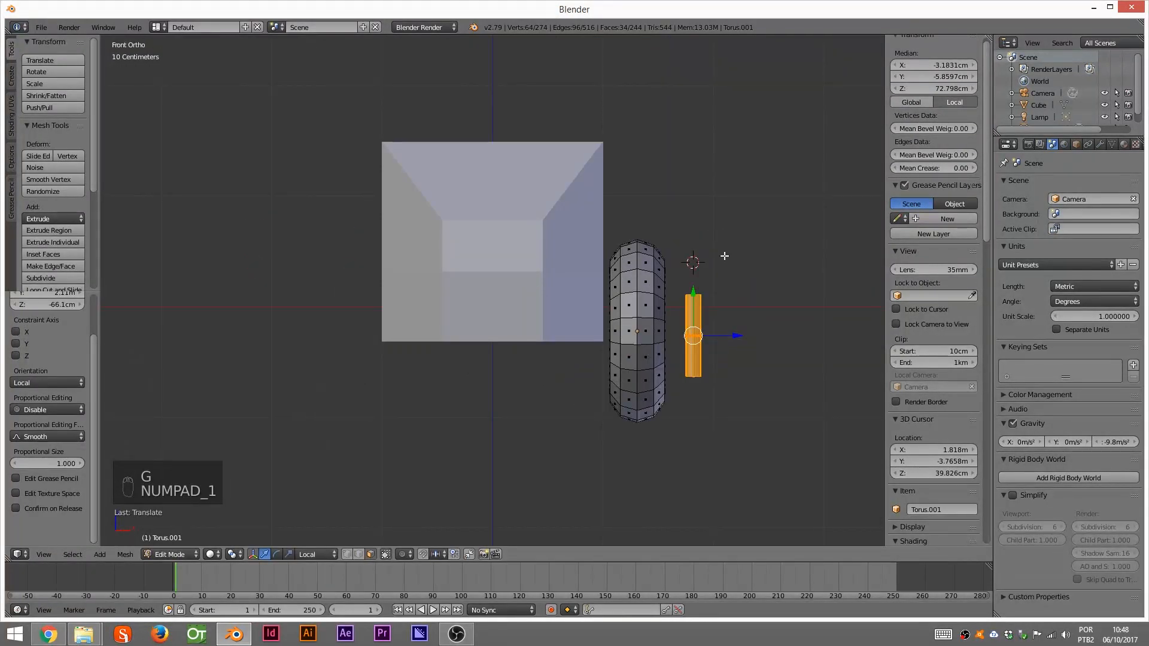
left_click_drag(735, 336, 679, 335)
middle_click_drag(706, 320, 572, 325)
key("KP_1")
key("KP_3")
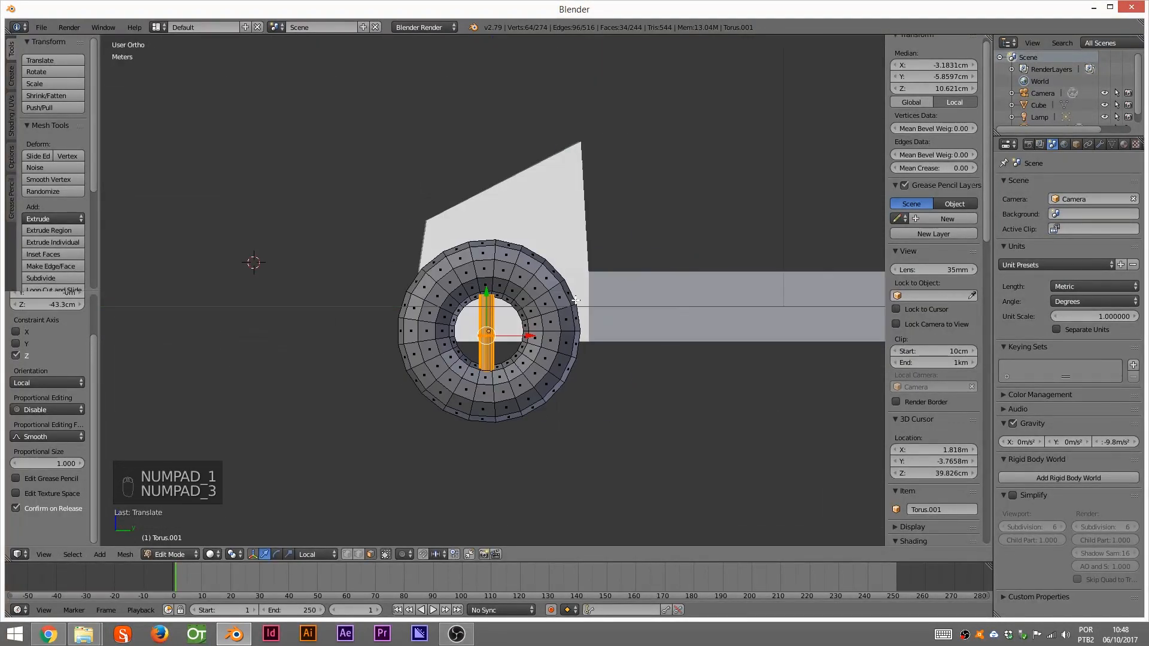
- Center the cylinder vertically in the wheel's hole and resize it, stretching it along Z by about 1.333 to span the hole
scroll(549, 317, "up", 4)
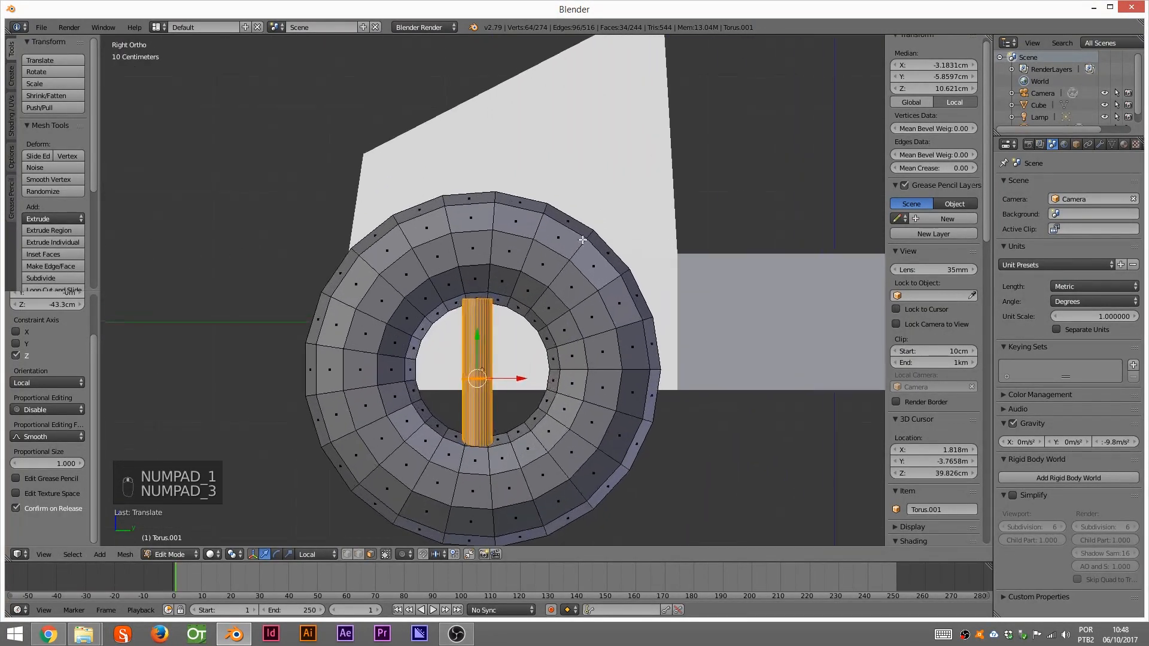
left_click_drag(476, 339, 488, 331)
key("s")
left_click(494, 334)
key("s")
key("z")
left_click(513, 332)
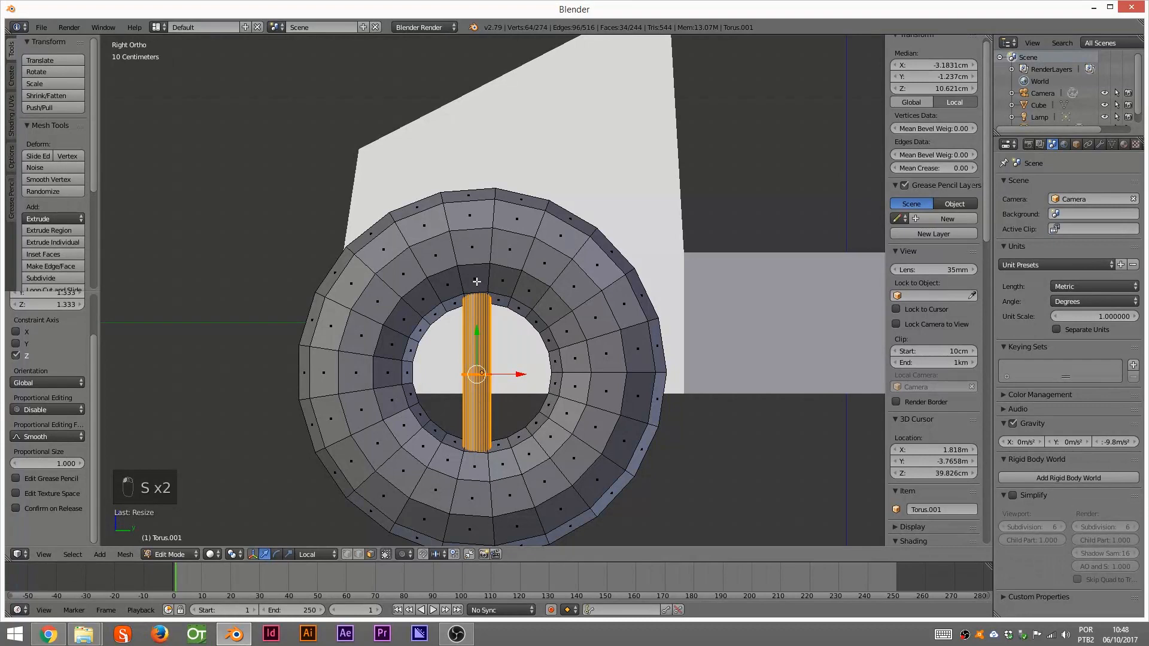
- Shift the spoke about 5.8 cm inward along local Z, add a copy rotated 90° to form a cross, and return to Object Mode
middle_click_drag(489, 299, 614, 364)
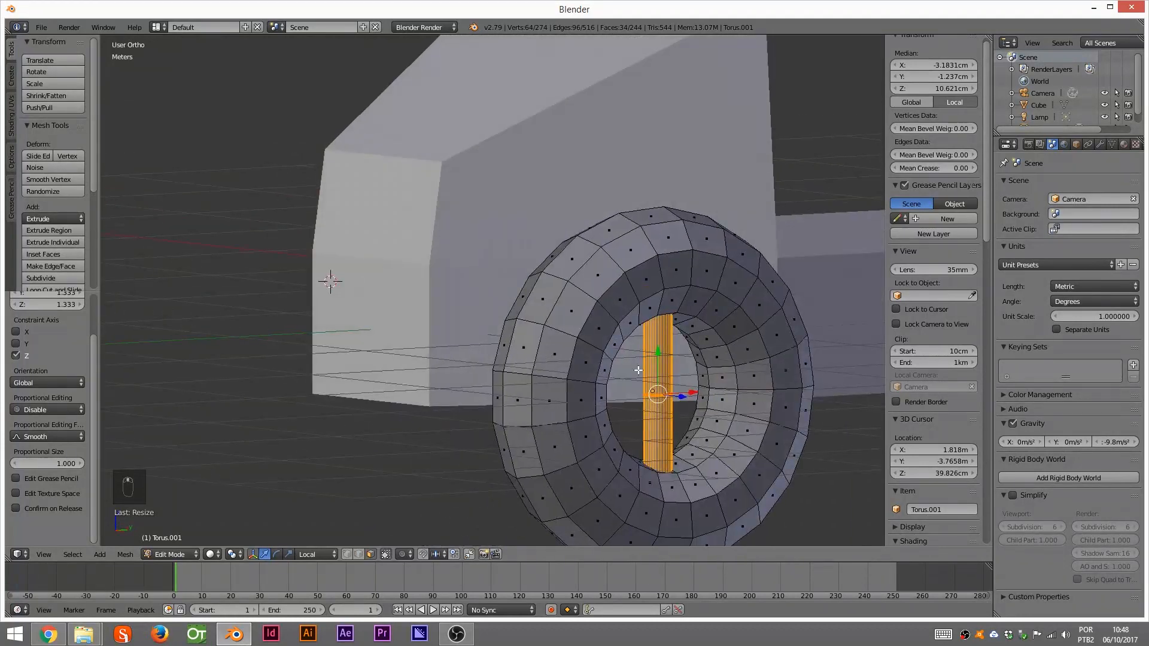
left_click_drag(679, 395, 677, 388)
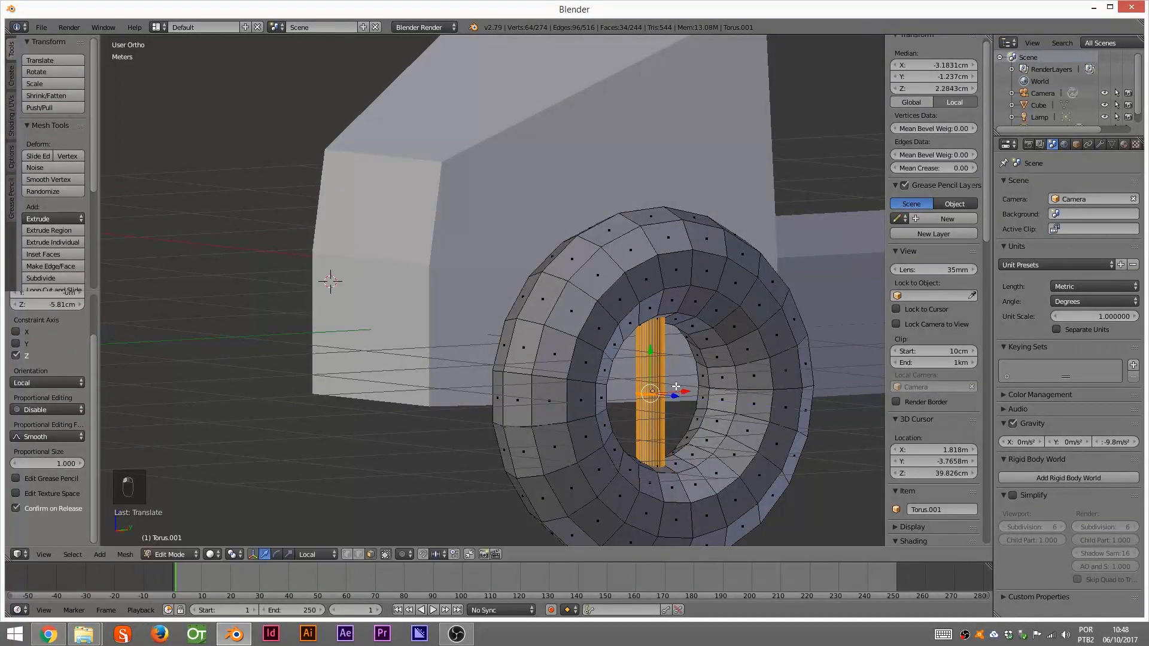
key("KP_3")
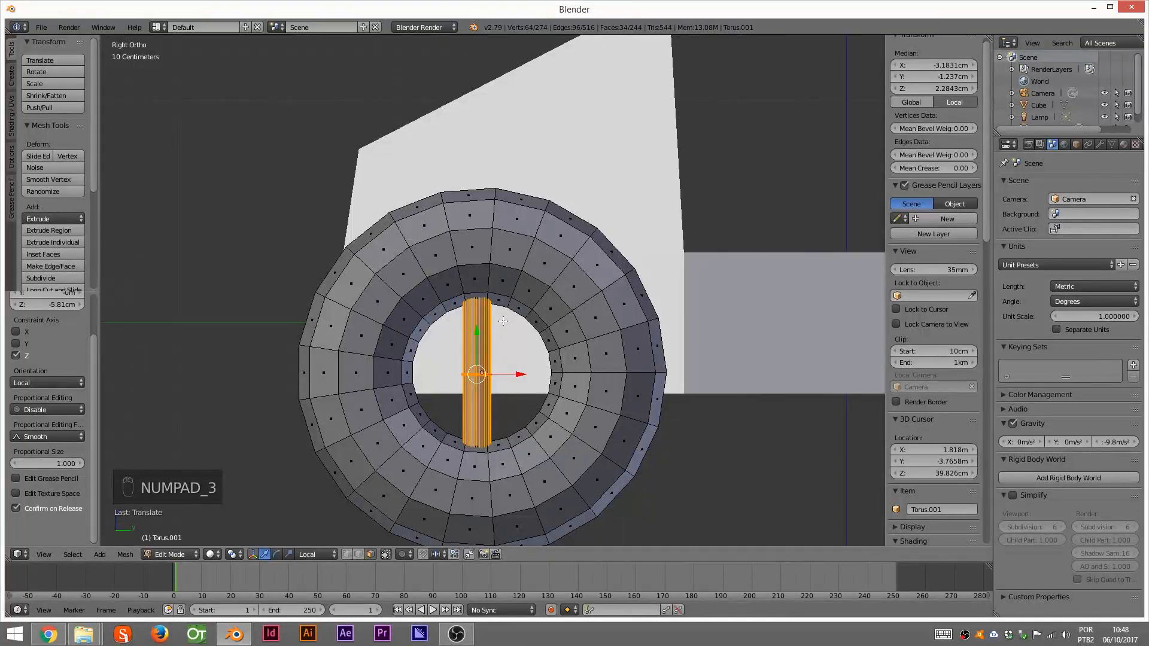
key("shift+d")
key("r")
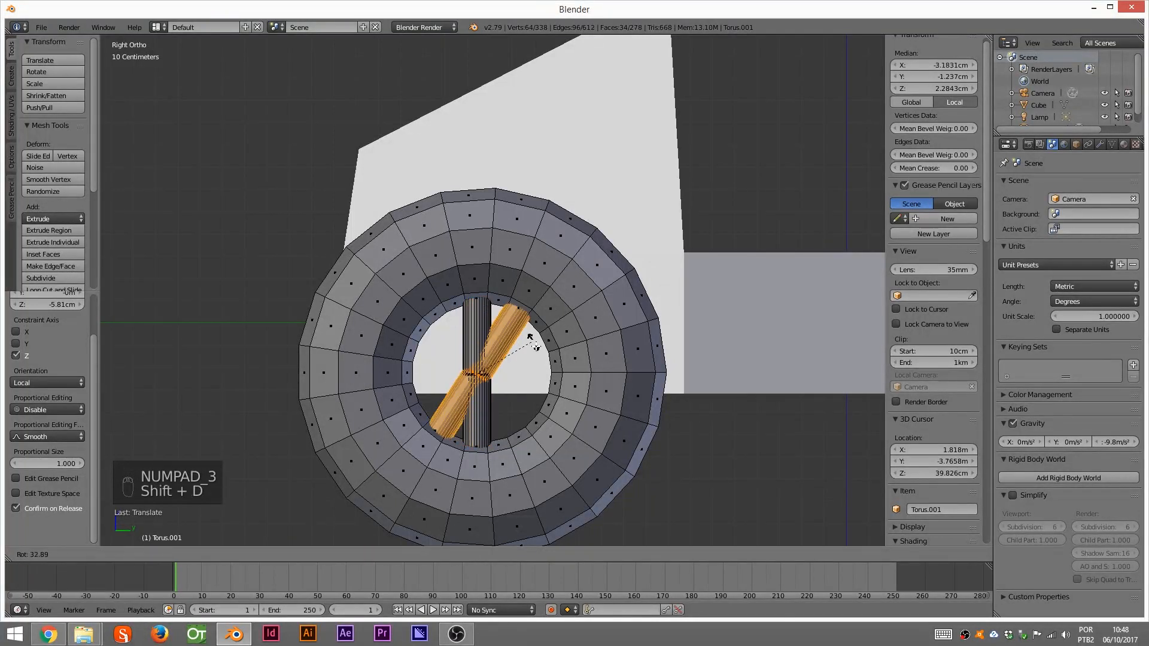
left_click(531, 400)
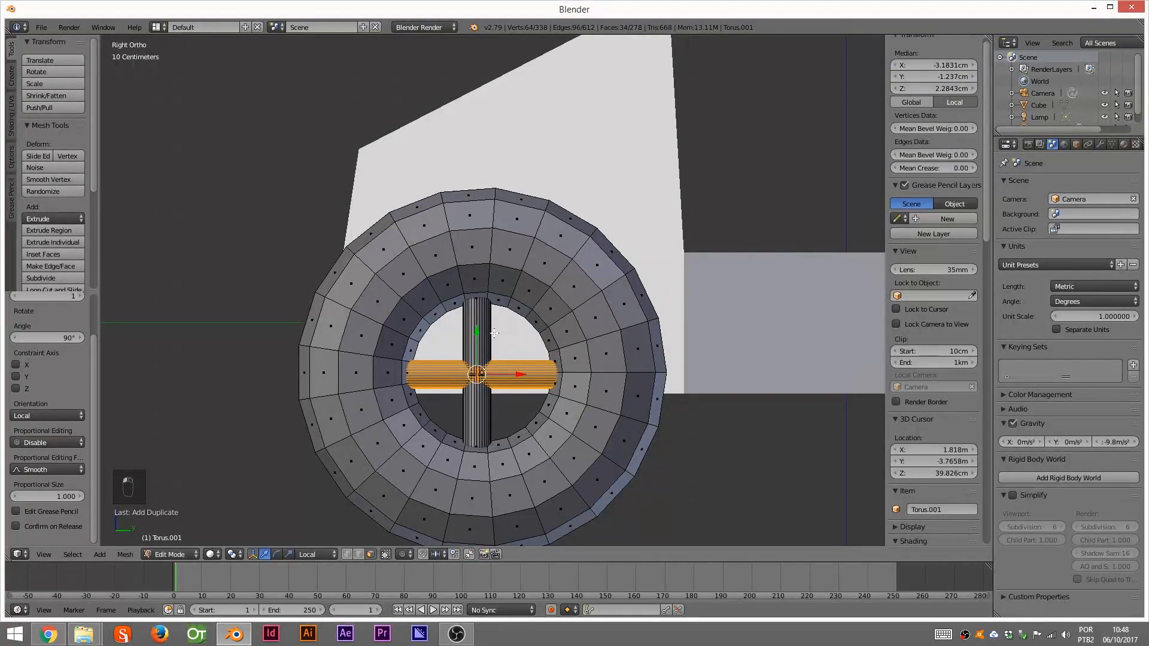
key("Tab")
- Test rotating the wheel together with its spokes, and examine the combined object from several angles
right_click(508, 254)
right_click(346, 293)
key("r")
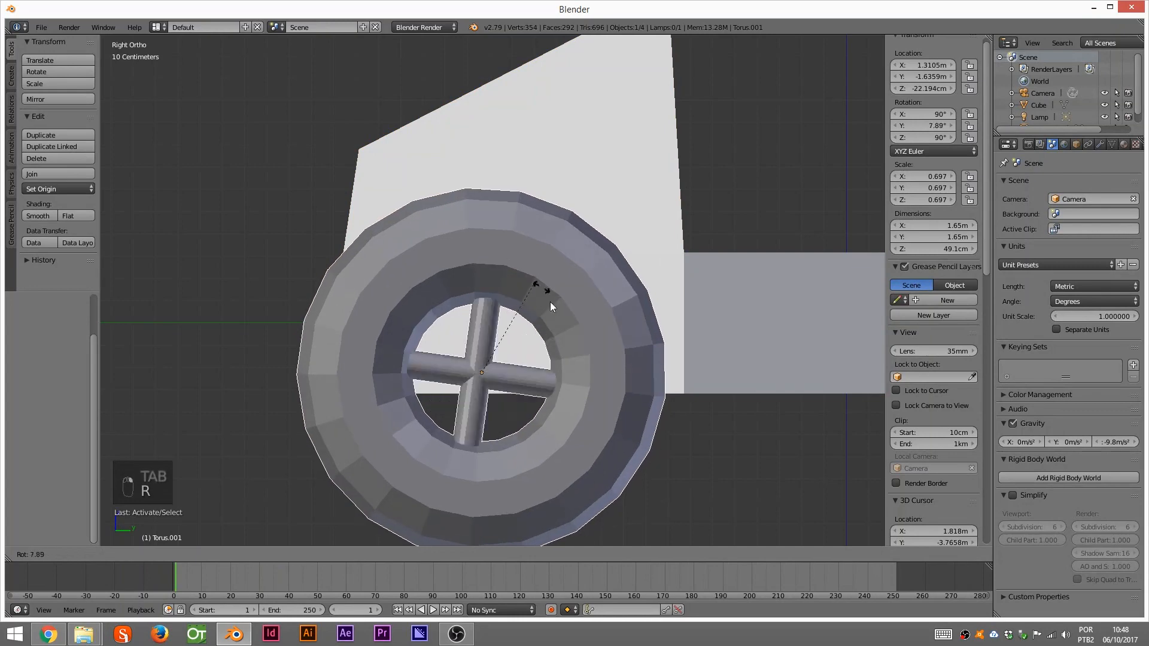
right_click(452, 278)
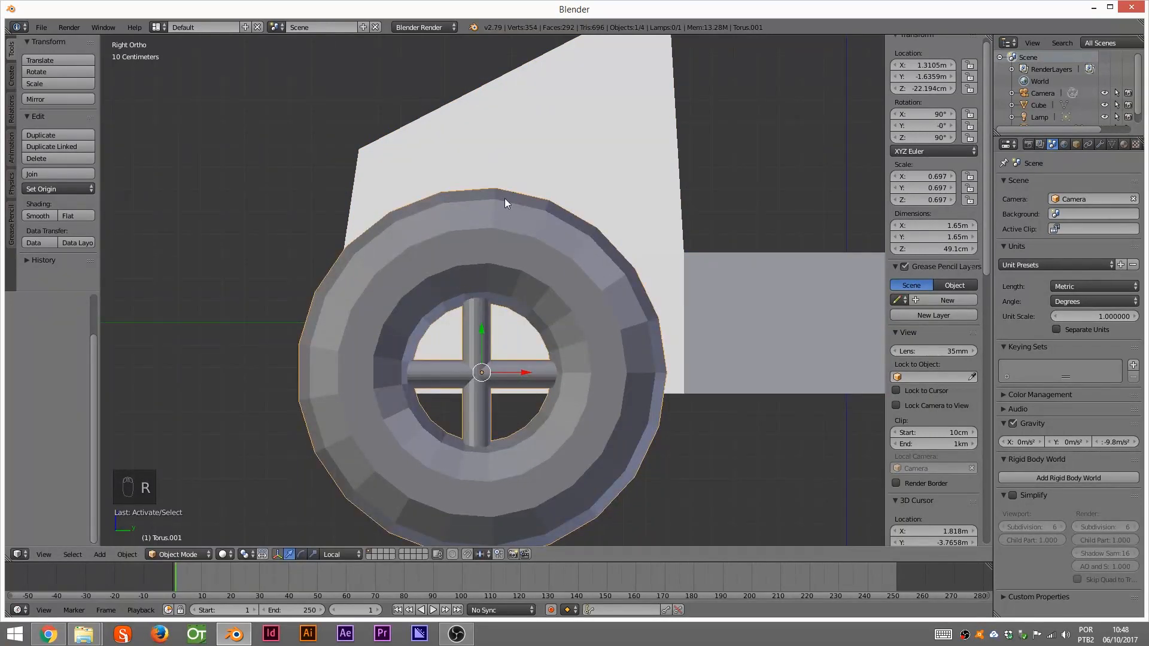
middle_click_drag(577, 282, 616, 305)
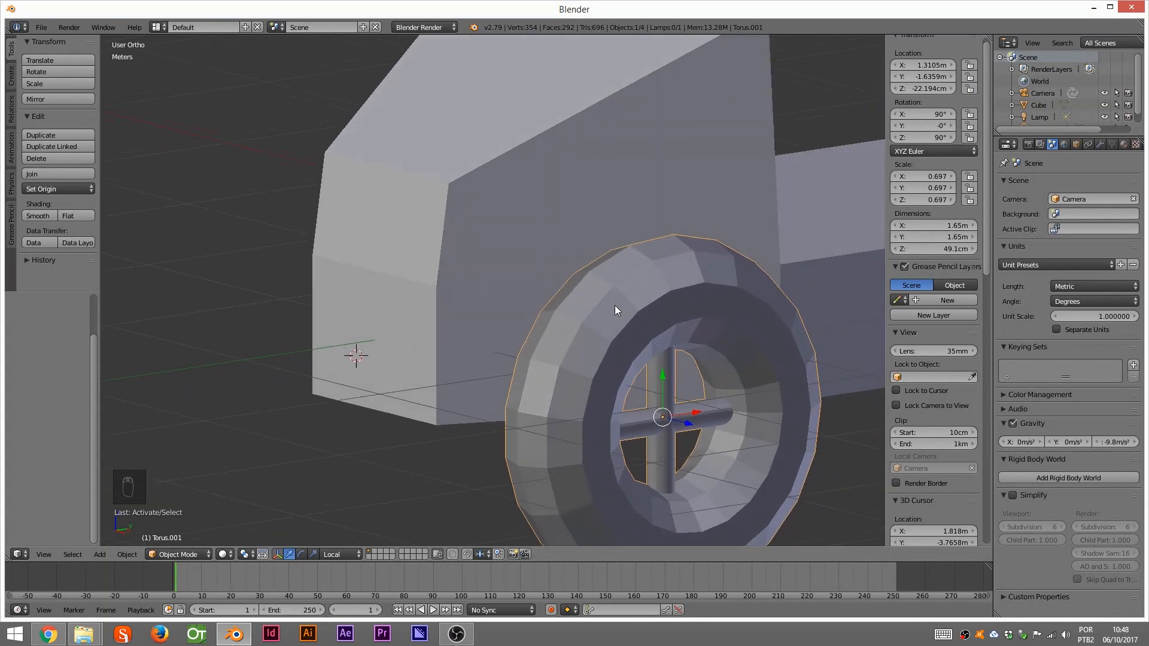
middle_click_drag(660, 392, 558, 305, "shift")
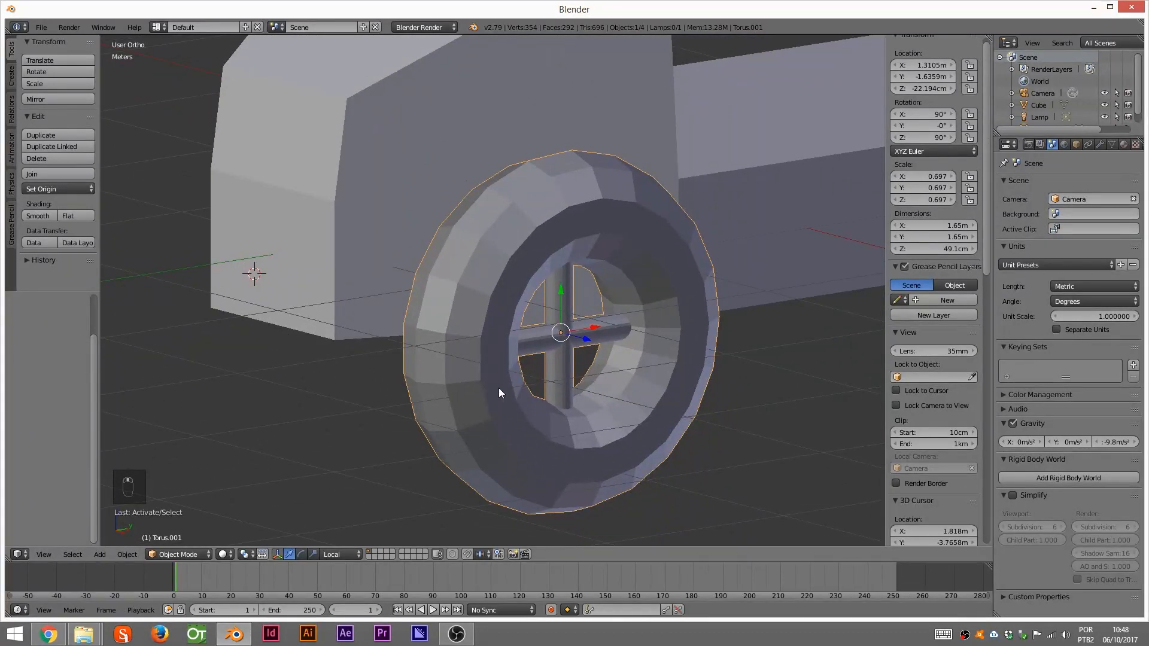
middle_click_drag(537, 352, 582, 362)
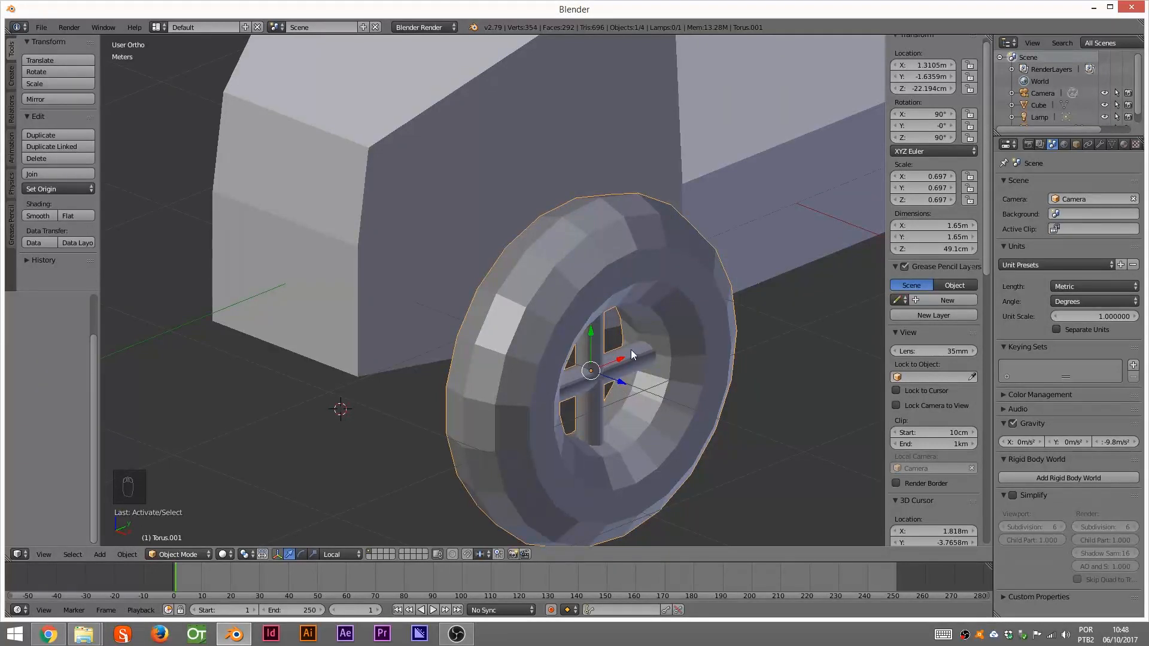
middle_click_drag(611, 341, 599, 316)
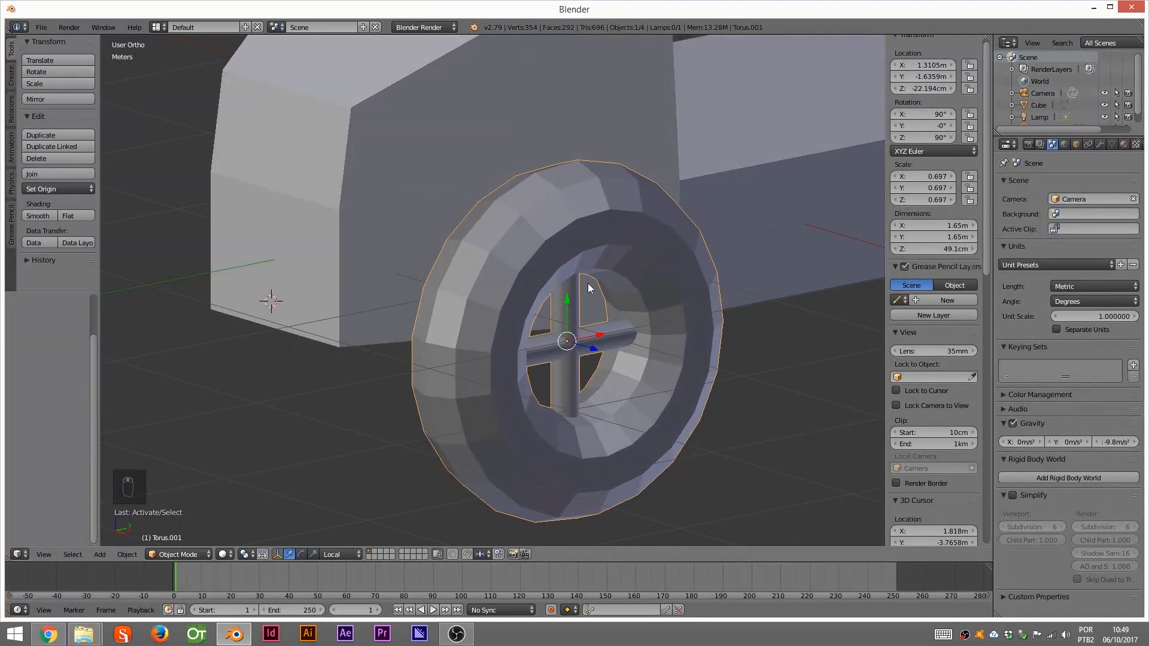
- Apply the rotation and scale of the wheel with its spokes
key("ctrl+a")
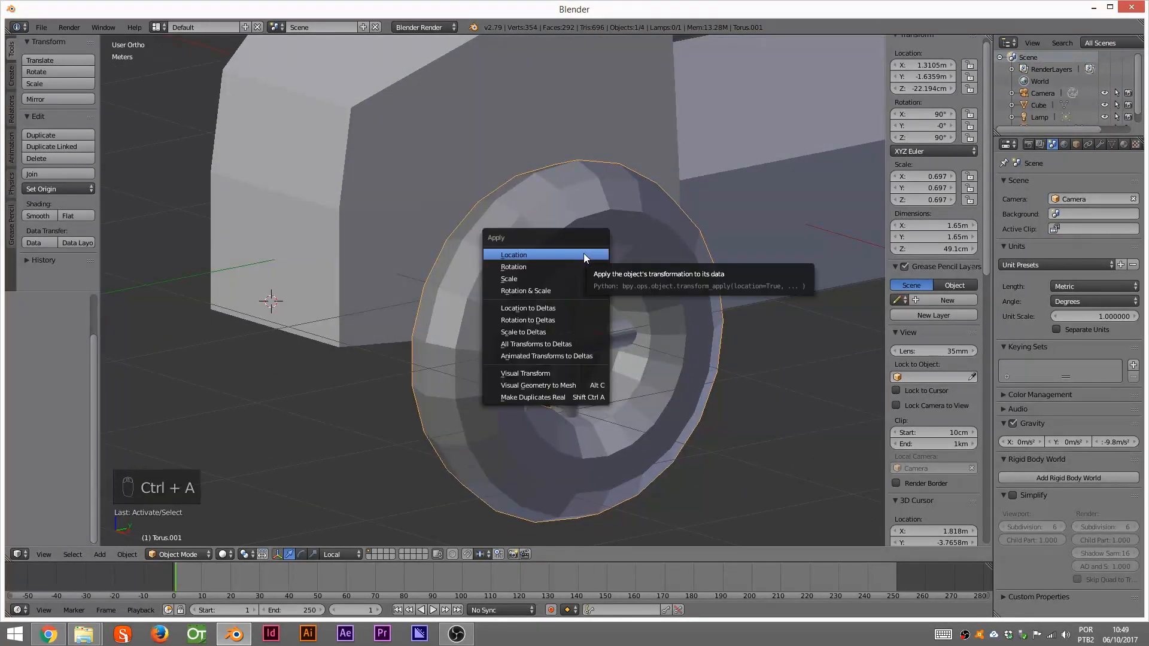
left_click(555, 291)
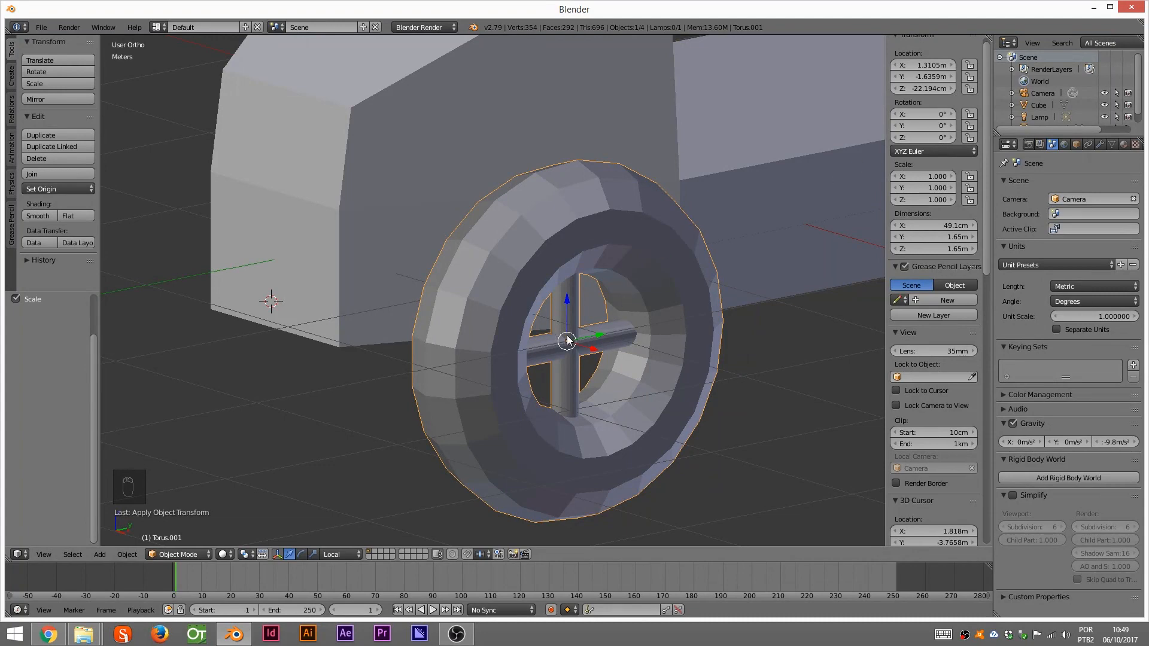
middle_click_drag(566, 342, 550, 405)
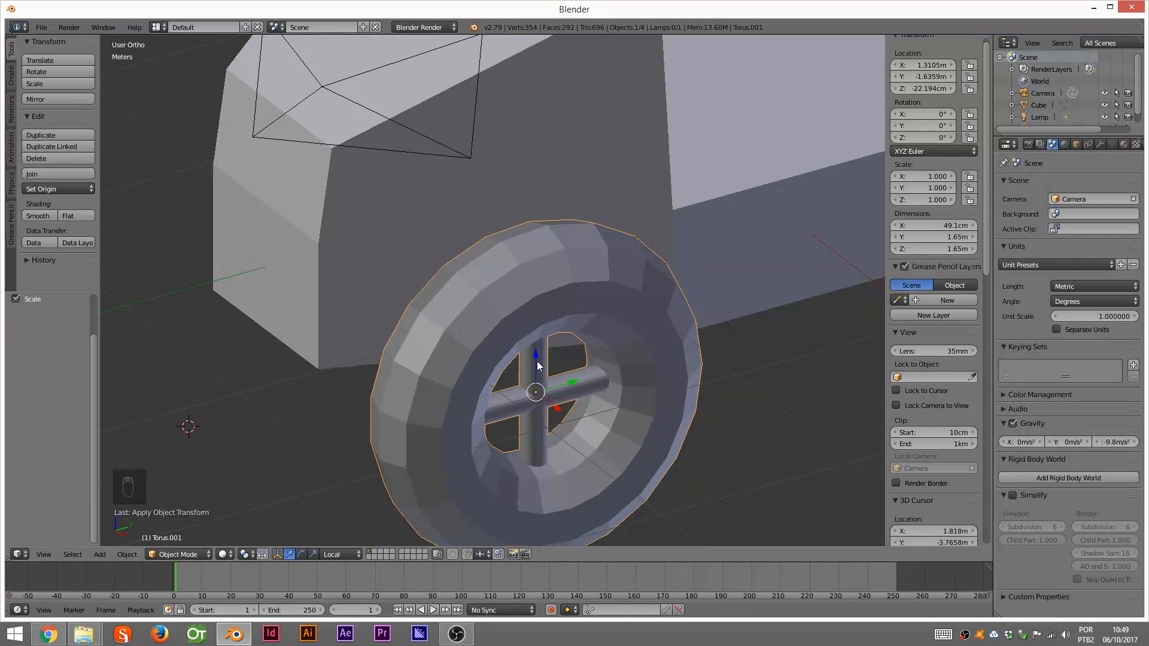
middle_click_drag(545, 354, 617, 344)
- From the top view, duplicate the wheel about 3.72 m along Y to form the rear wheel on the same side
key("KP_7")
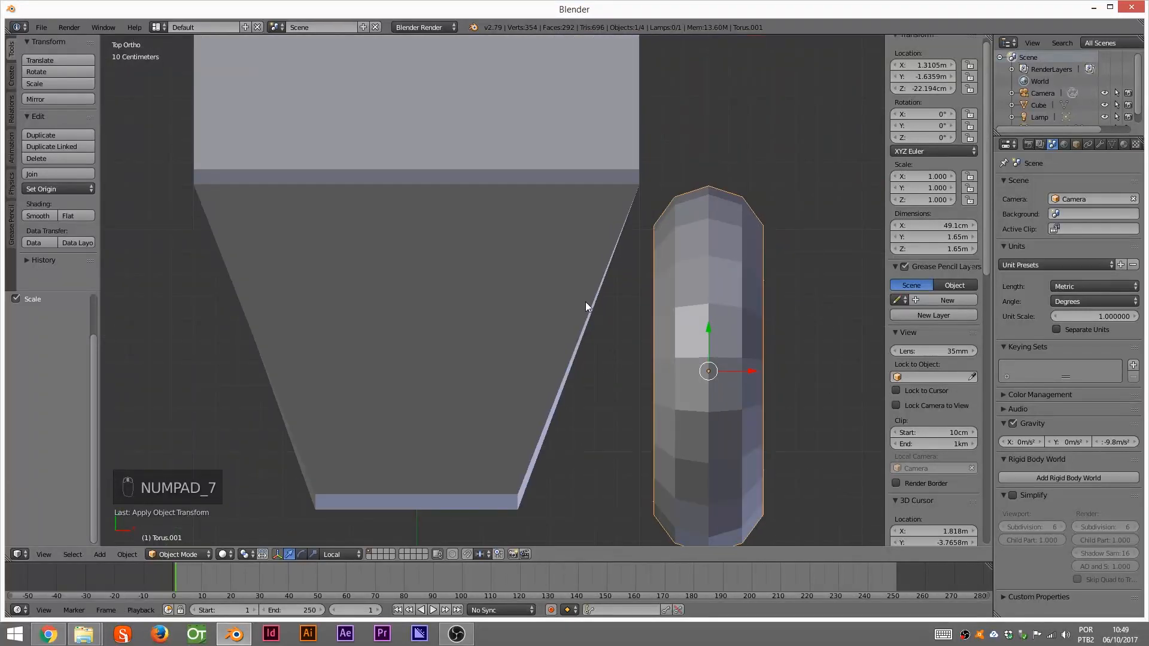
scroll(585, 302, "down", 5)
middle_click_drag(619, 239, 579, 352, "shift")
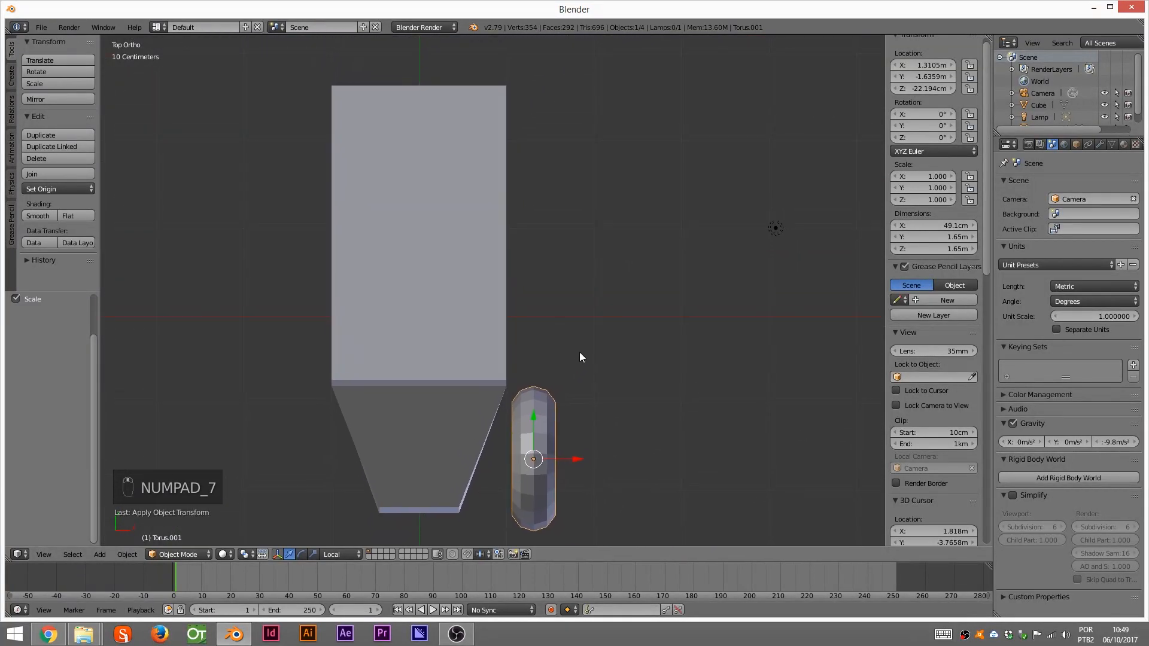
key("shift+d")
key("y")
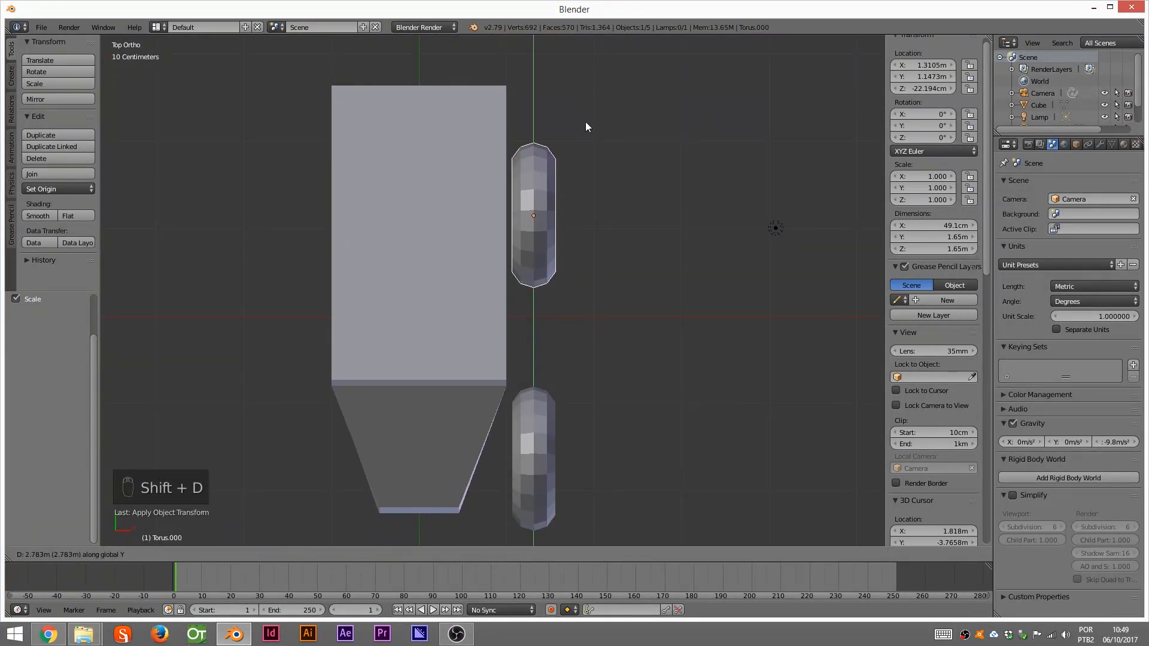
left_click(625, 48)
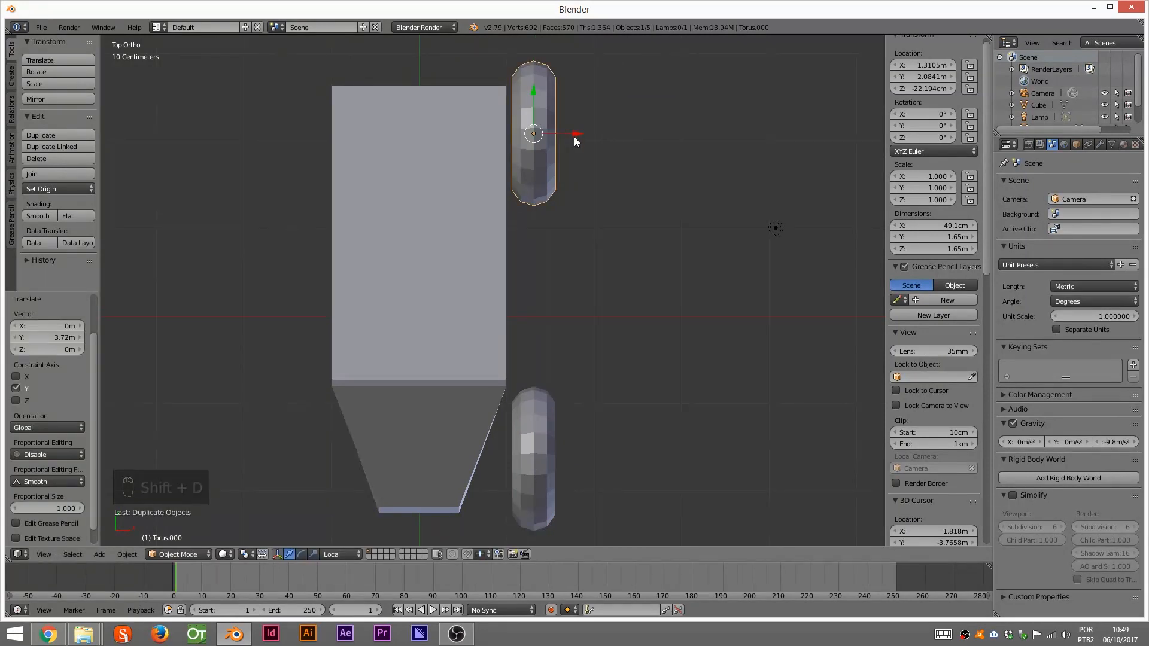
key("shift+d")
right_click(583, 144)
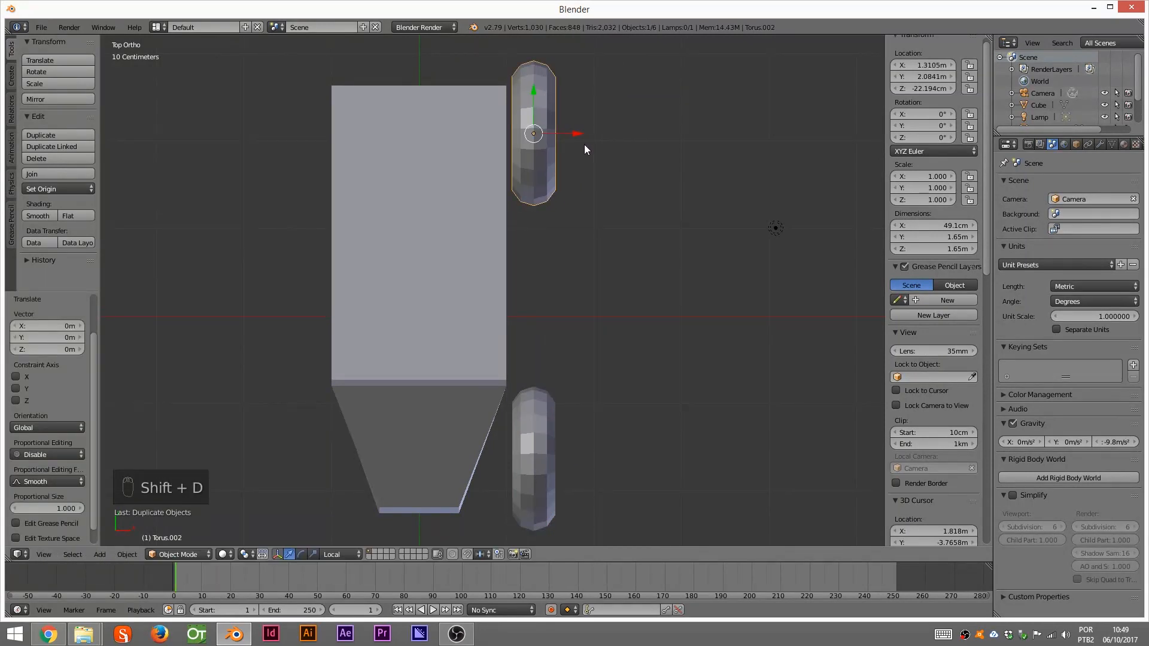
key("x")
left_click(591, 137)
- Duplicate the front and rear wheels together and place the copies about 2.6 m along negative X, across the body
mouse_move(546, 398)
right_mouse_down()
mouse_move(526, 346)
mouse_move(564, 395)
right_mouse_up()
right_click(552, 171, "shift")
key("shift+d")
key("x")
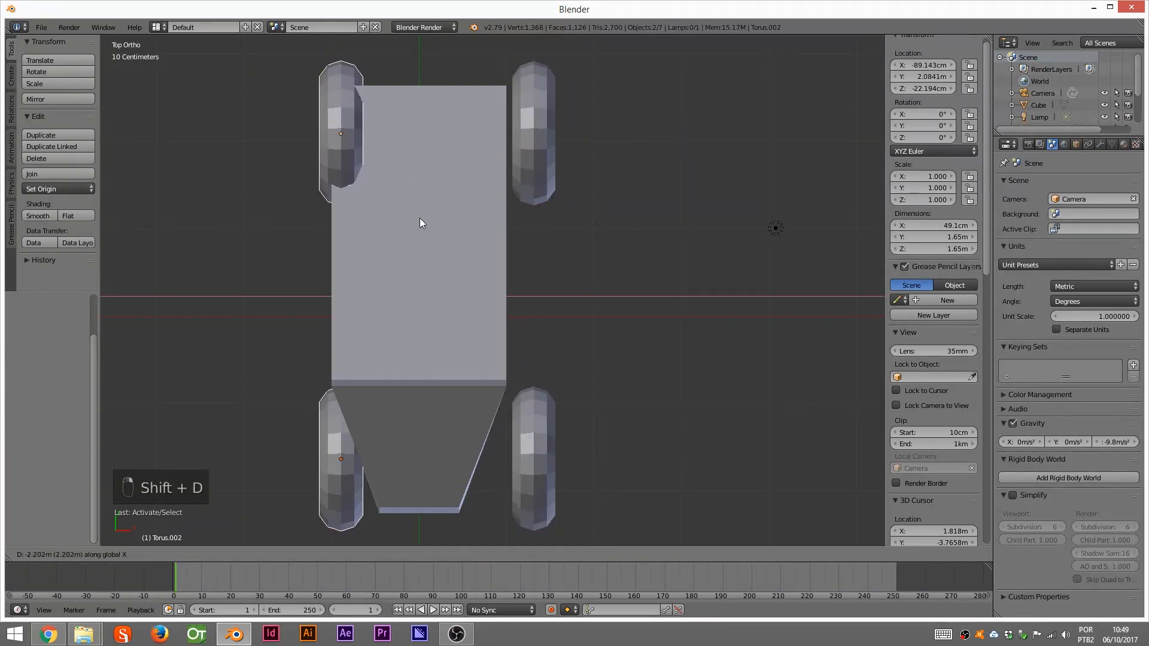
left_click(389, 211)
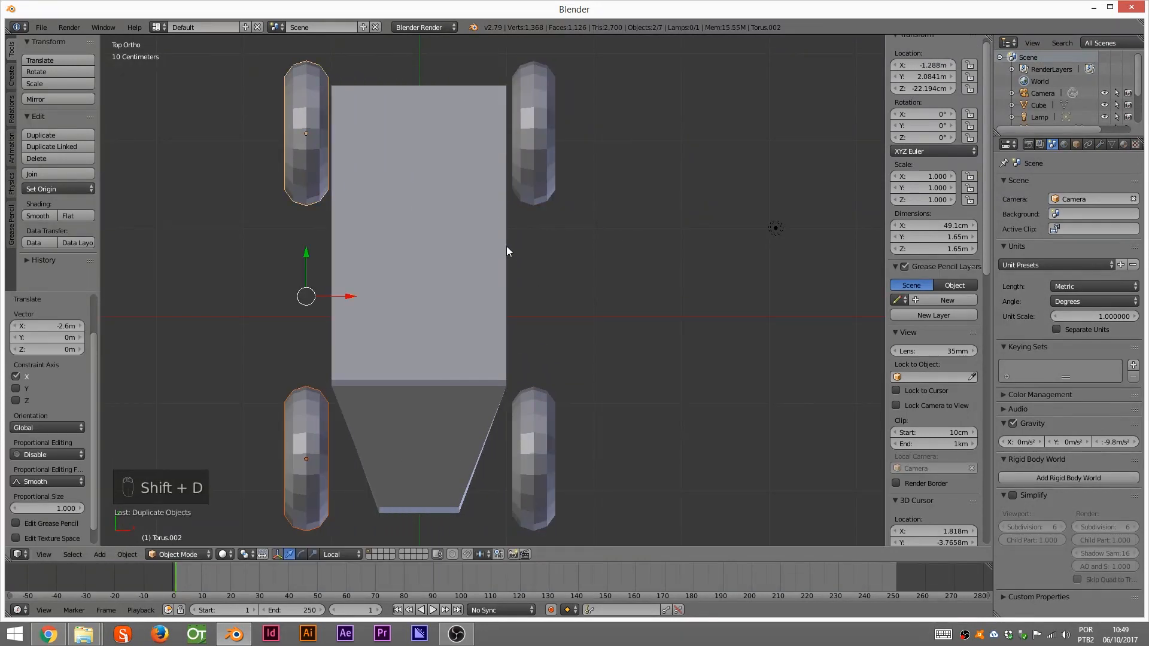
- Duplicate a front wheel in front view and place the copy above the cab, about 1.17 m inward and 2.08 m up
middle_click_drag(590, 282, 495, 320)
right_click(413, 365)
key("KP_1")
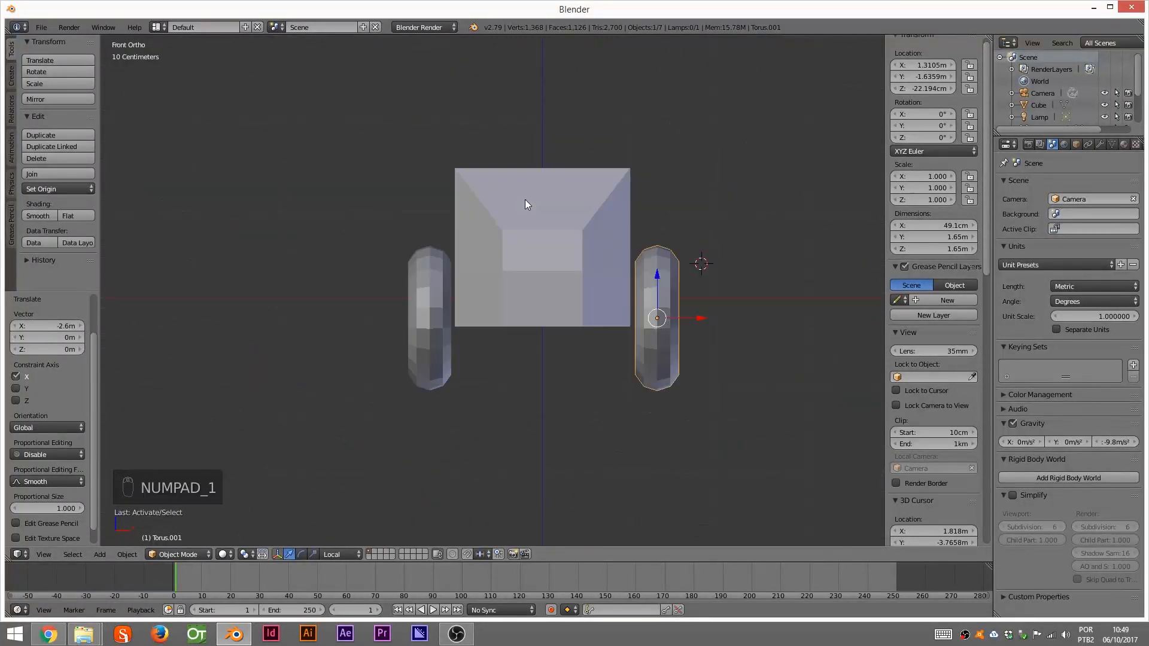
key("shift+d")
left_click(580, 110)
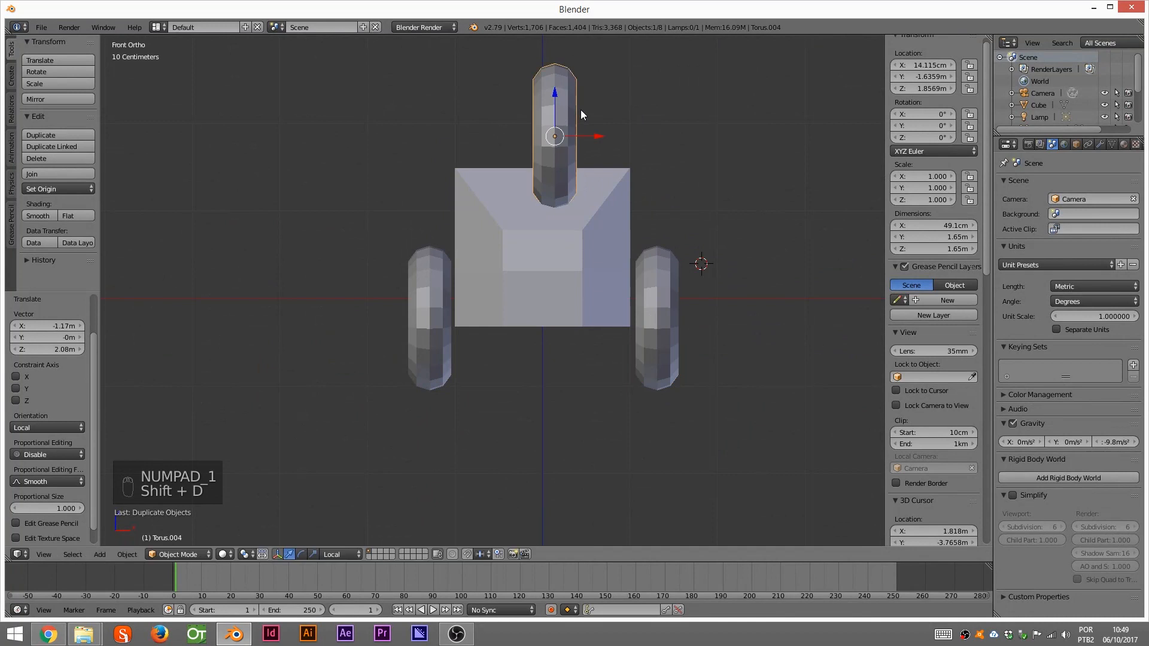
- Rotate the wheel copy 90° about Z and move it about 1.14 m along its local X to behind the cab
key("r")
key("z")
key("9")
key("0")
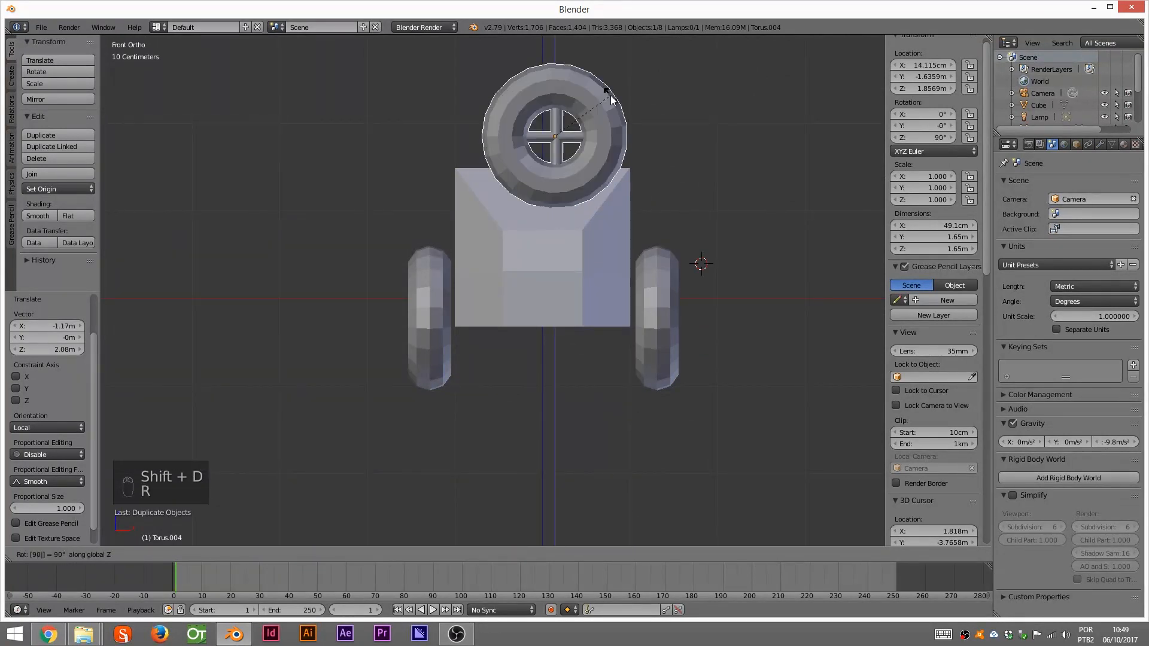
key("Return")
key("KP_3")
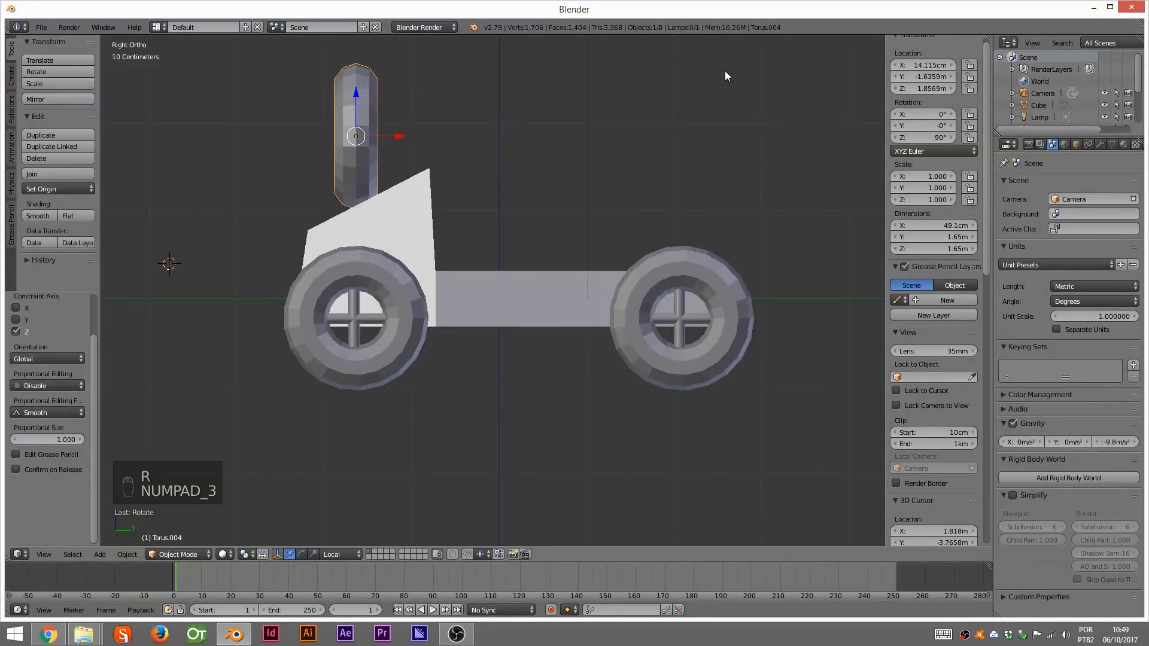
left_click_drag(394, 138, 502, 147)
middle_click_drag(502, 180, 470, 311)
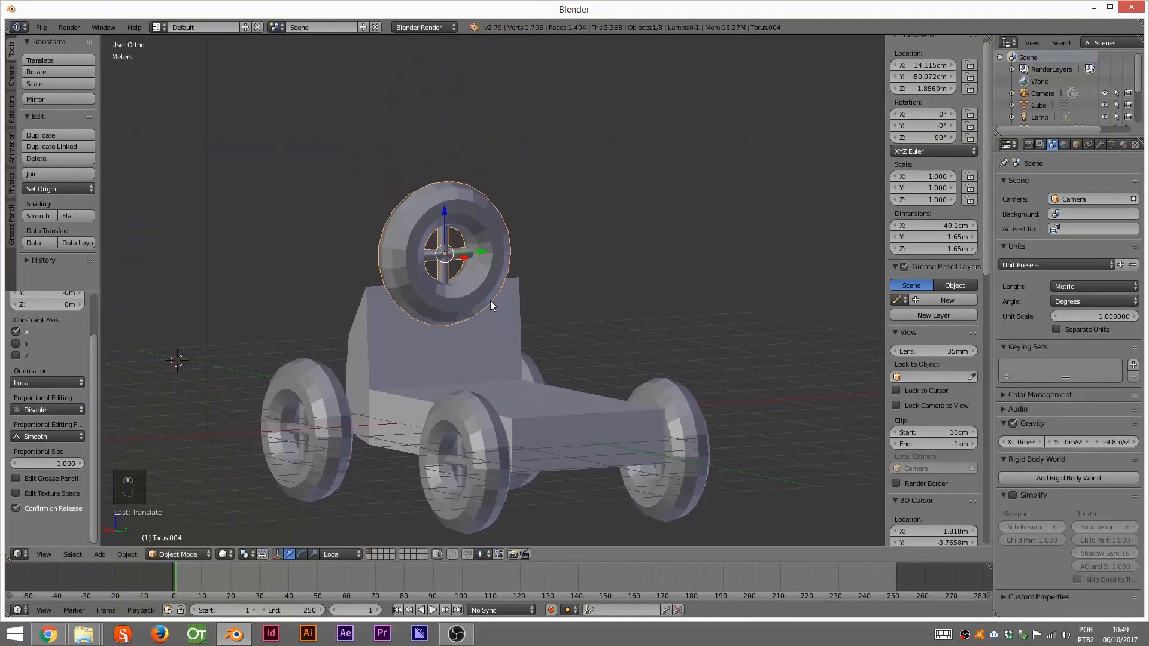
- Scale the wheel copy above the cab down uniformly to about 0.674
scroll(514, 239, "up", 5)
scroll(521, 240, "down", 2)
middle_click_drag(475, 190, 539, 263, "shift")
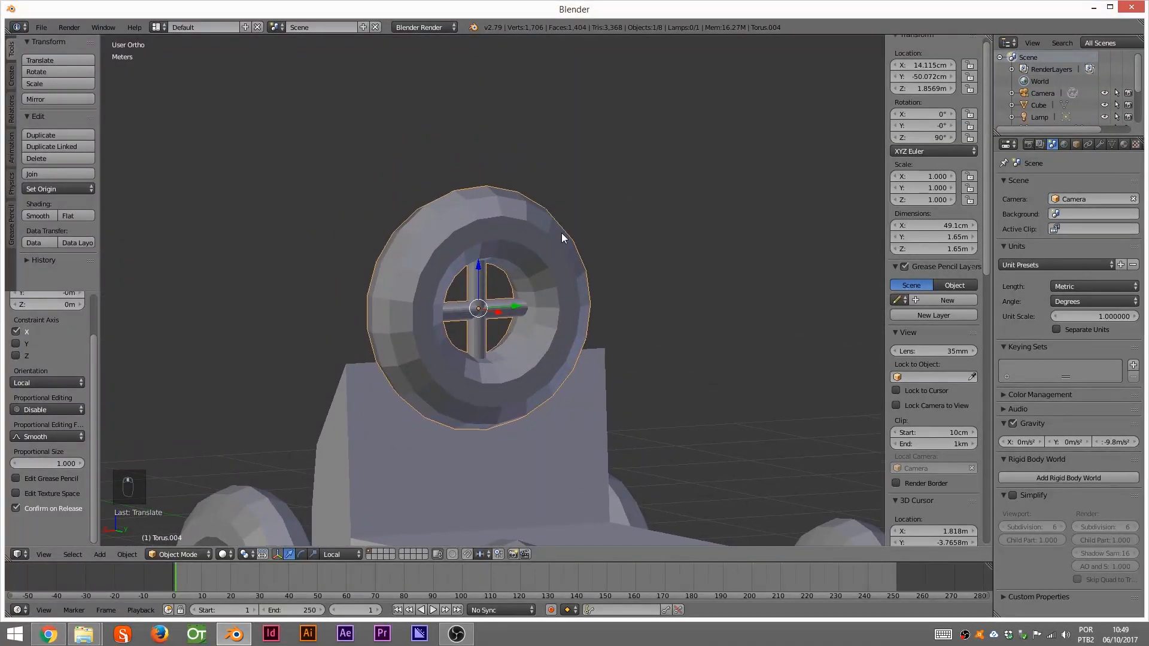
key("s")
left_click(542, 257)
- Select only the linked tire ring in the copy's mesh and thin it with Shrink/Fatten, leaving the spokes out
key("Tab")
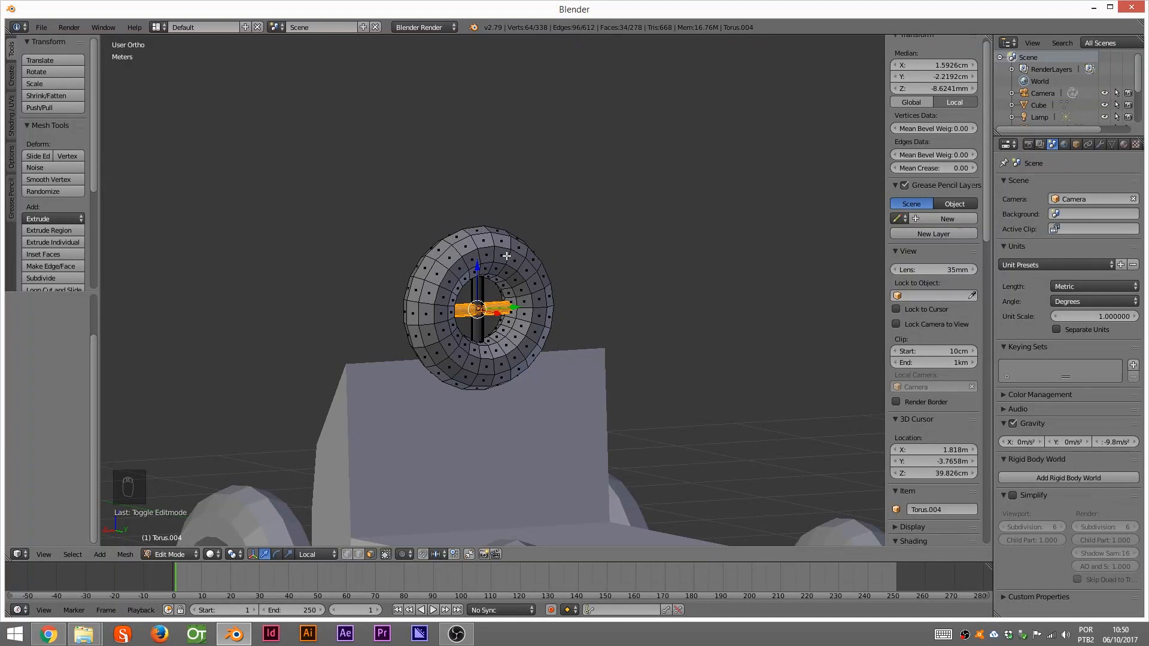
key("a")
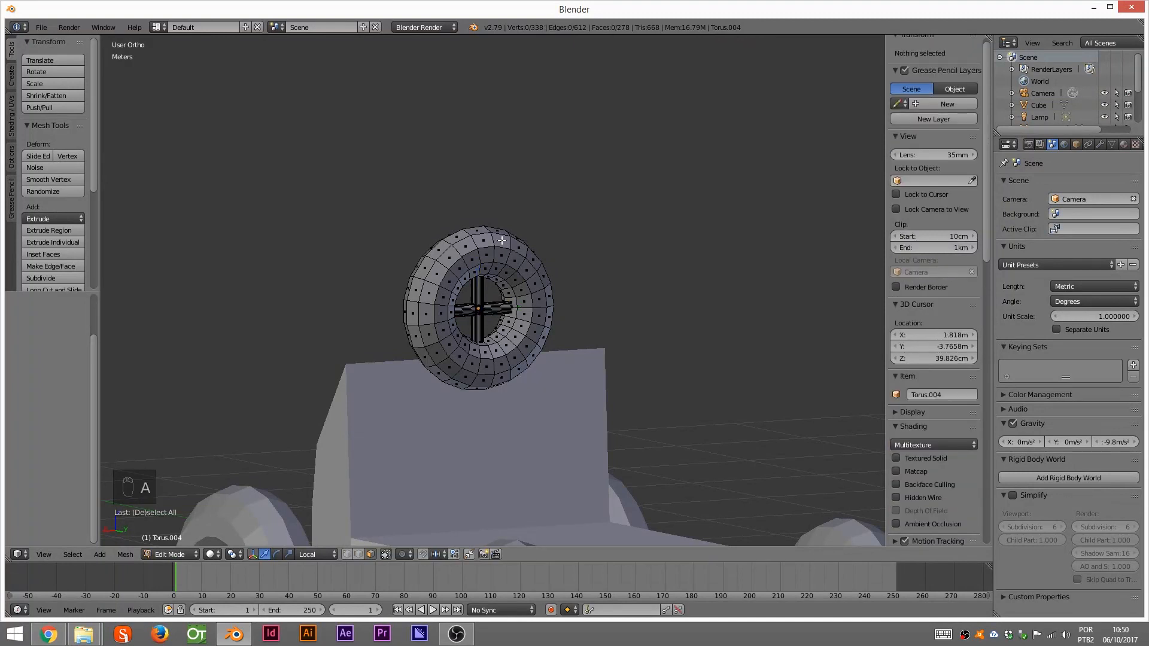
key("l")
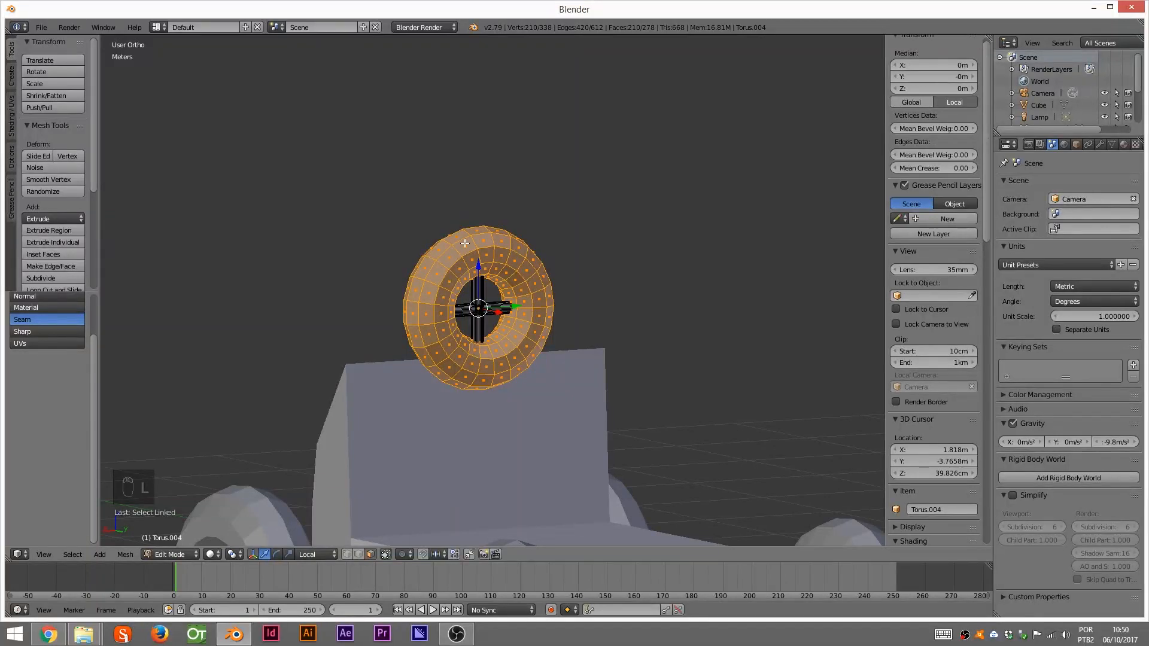
key("alt+s")
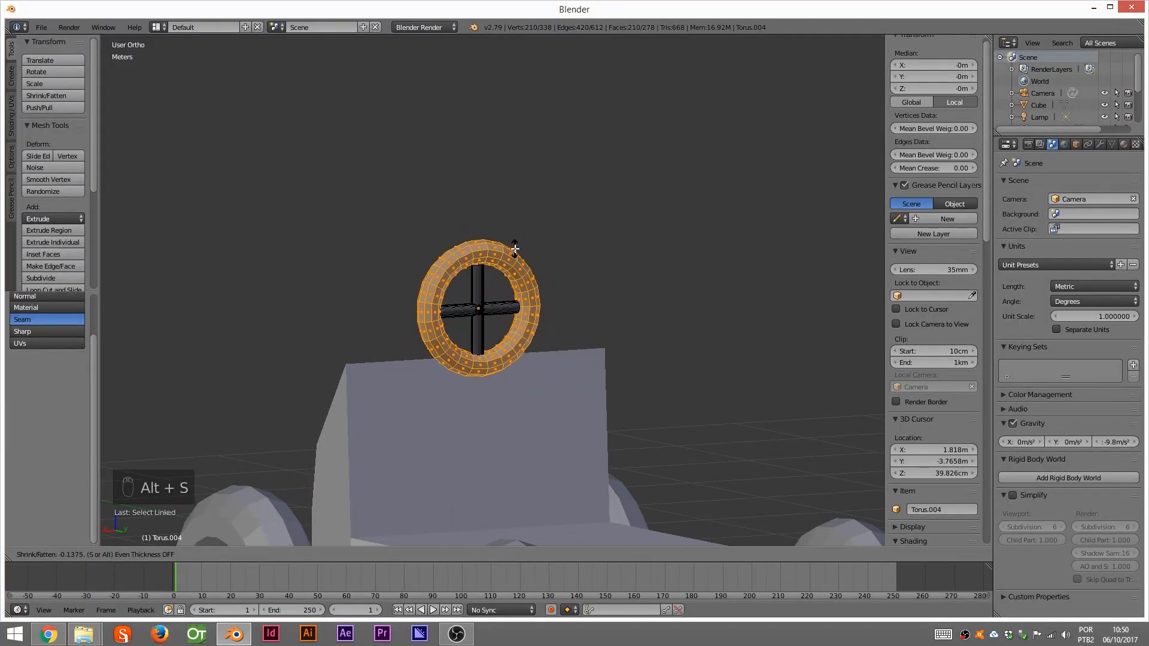
left_click(515, 248)
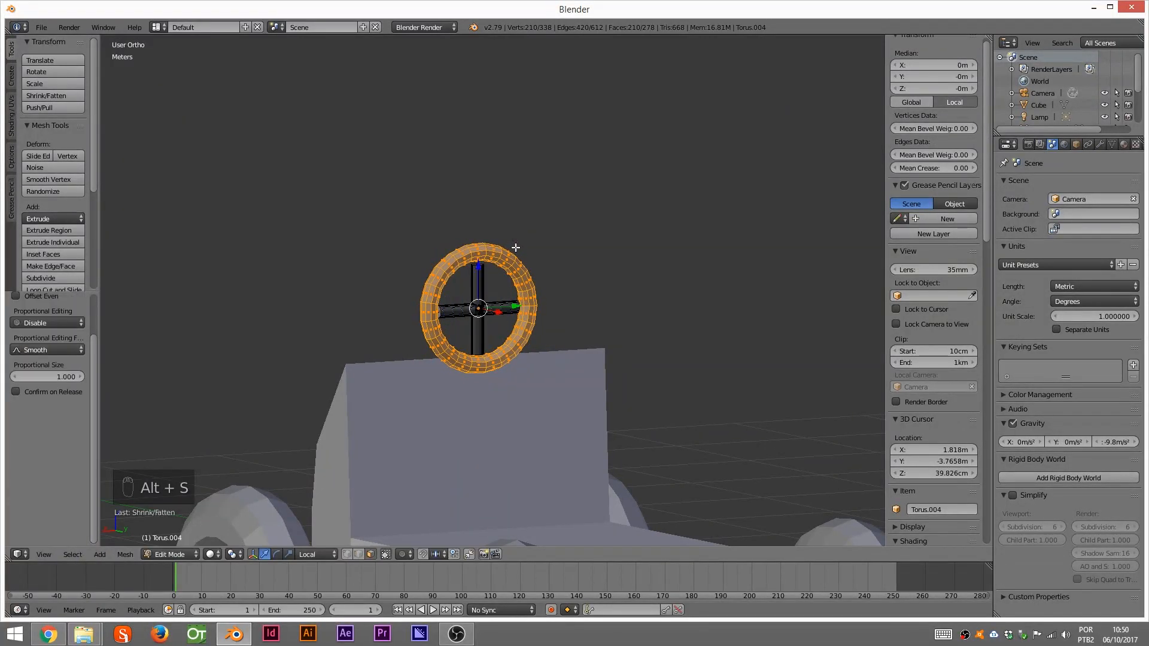
key("alt+s")
left_click(516, 252)
key("Tab")
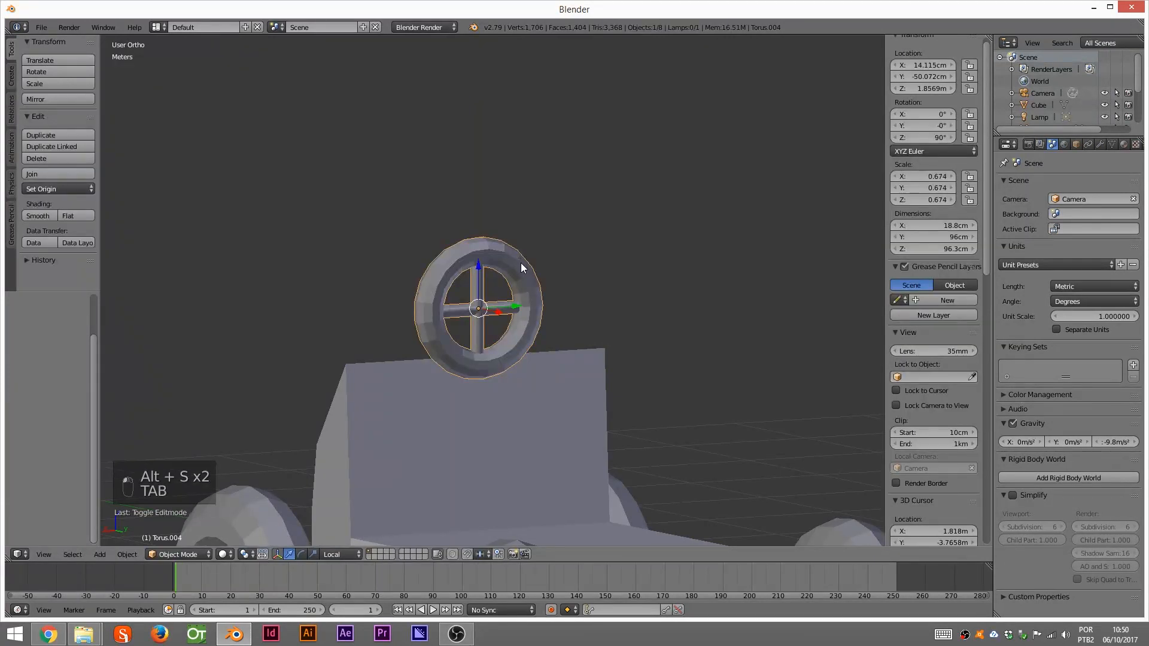
- Thin the ring by about another 0.024 with Shrink/Fatten and scale it to about 0.852 so it fits the spokes
key("Tab")
key("alt+s")
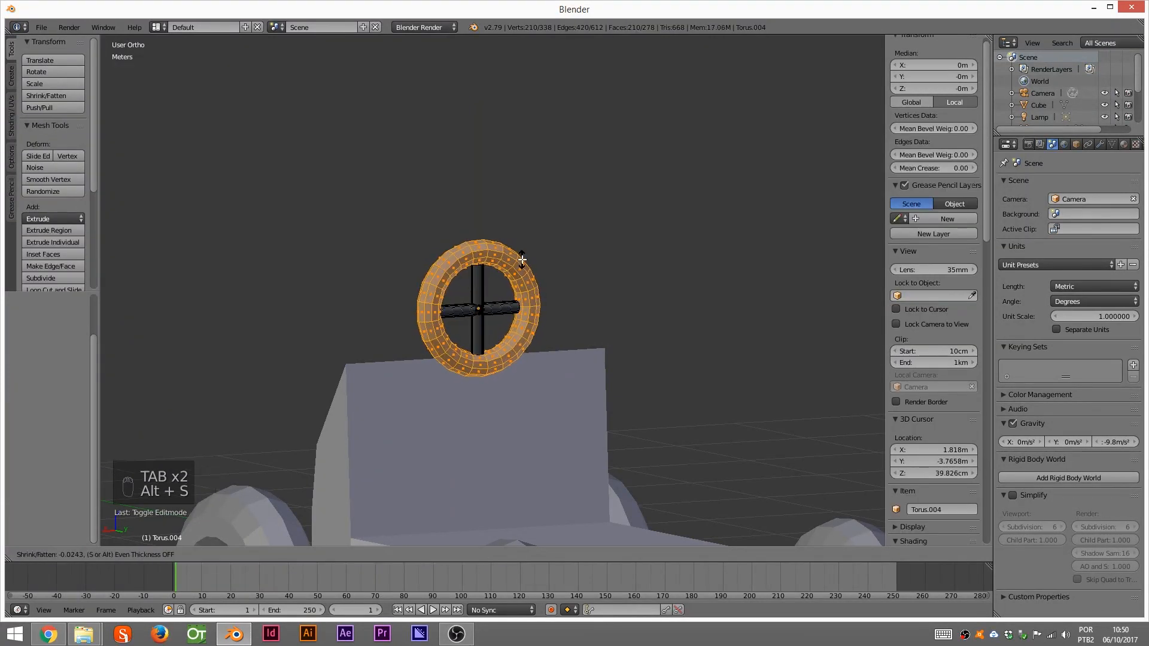
left_click(522, 260)
key("s")
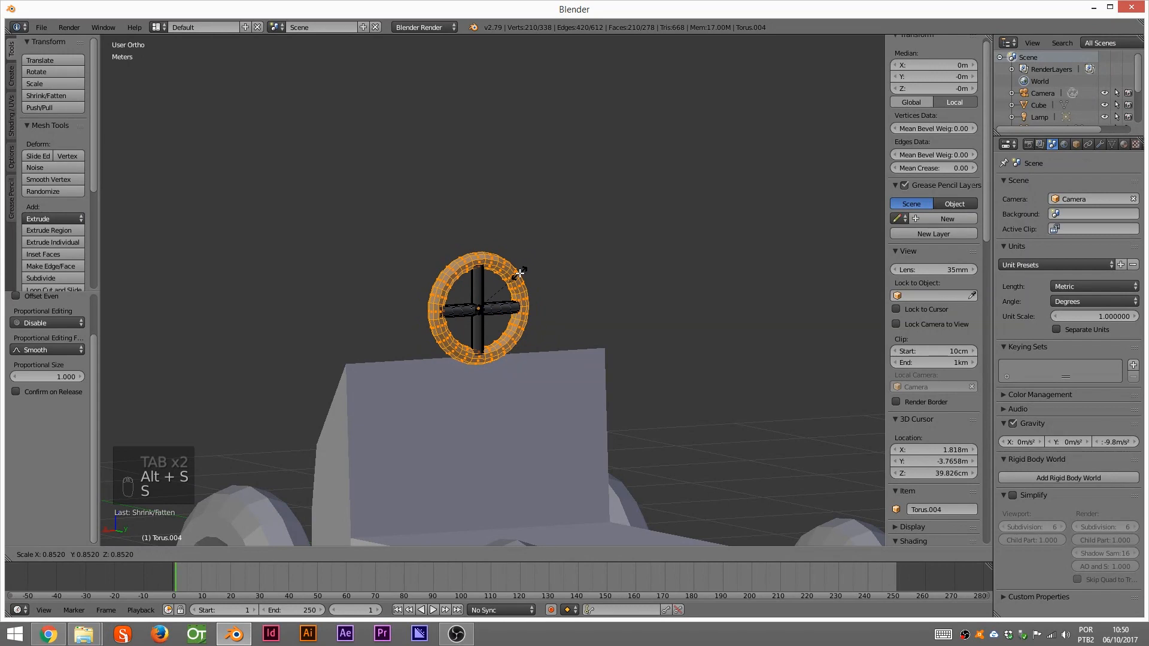
left_click(519, 273)
key("Tab")
- Shift the steering wheel about 12.1 cm sideways, move it about 18.6 cm toward the cab and lower it about 21.8 cm
middle_click_drag(543, 299, 524, 326)
left_click_drag(524, 326, 506, 324)
middle_click_drag(512, 324, 597, 324)
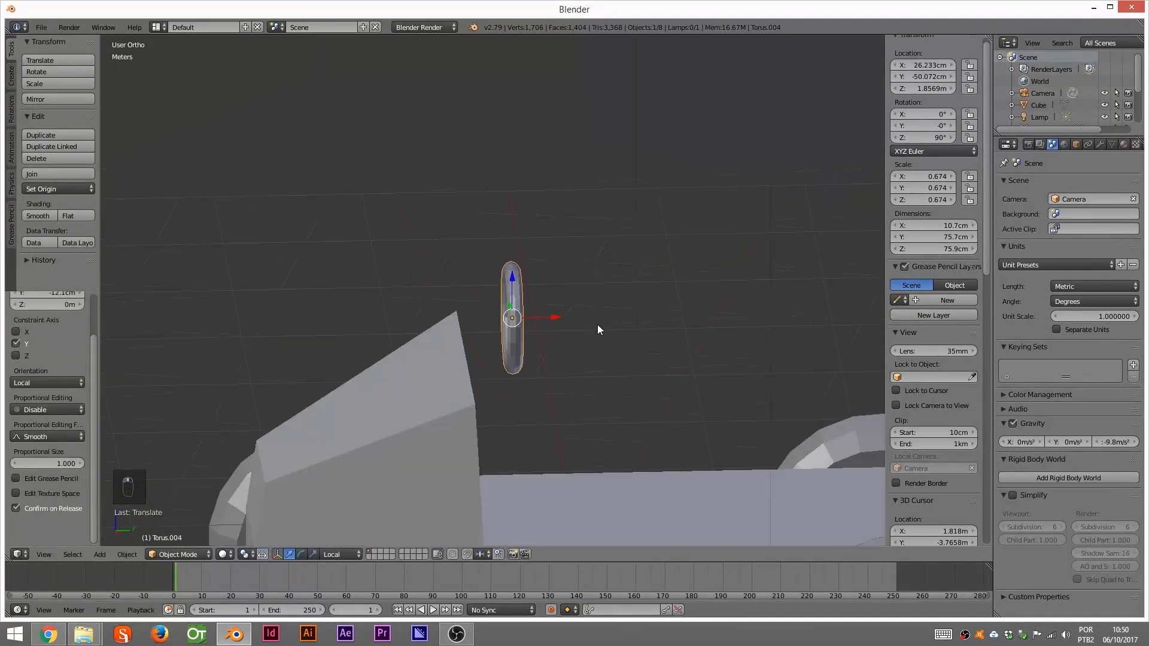
key("KP_3")
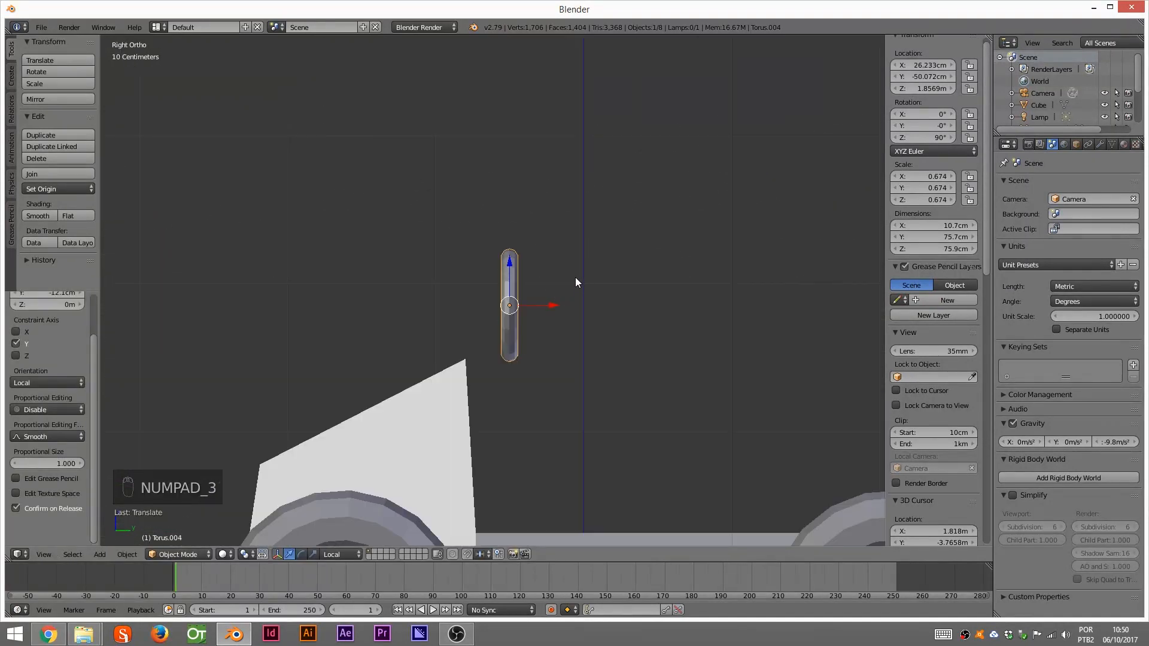
key("g")
left_click(545, 311)
middle_click_drag(544, 311, 493, 302)
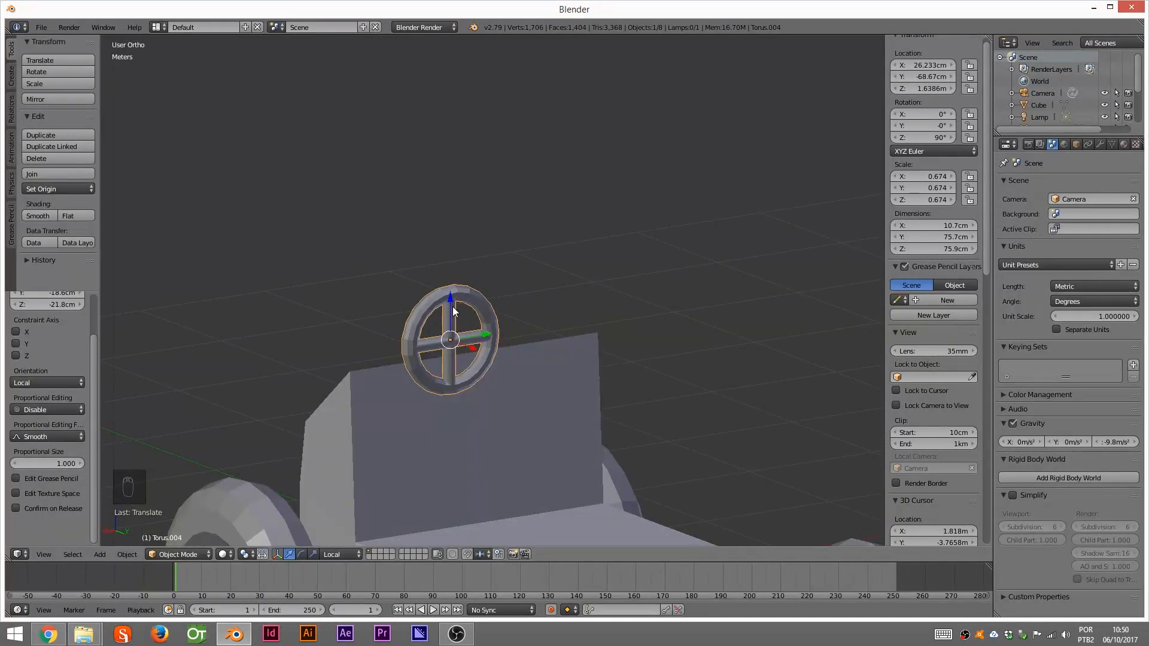
key("r")
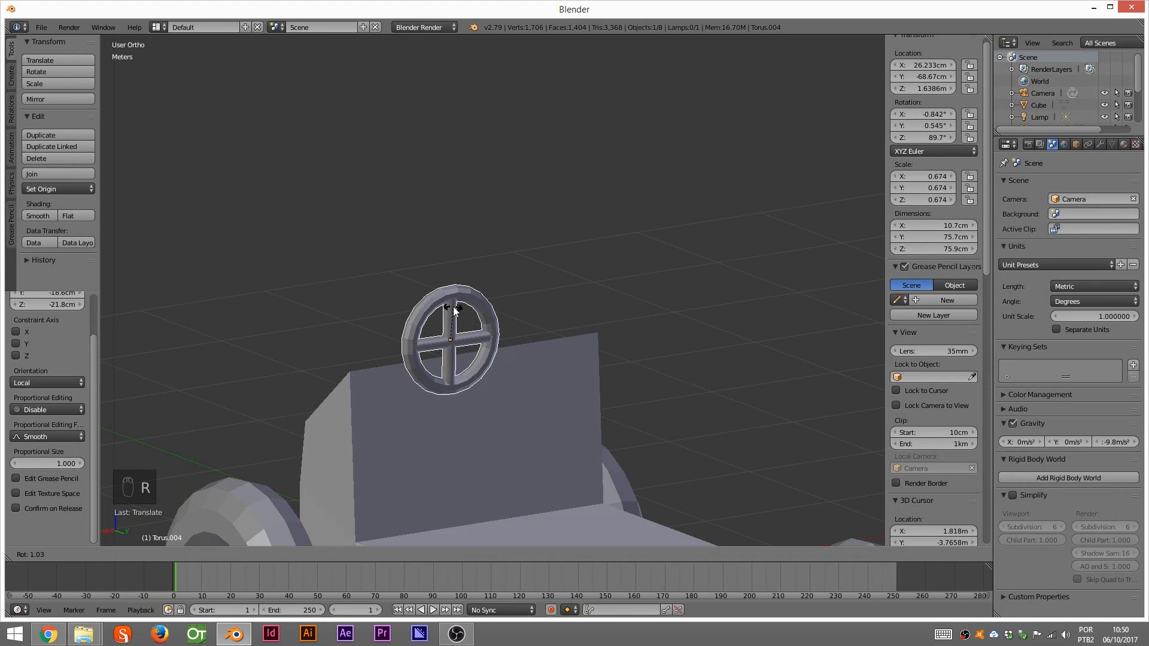
key("y")
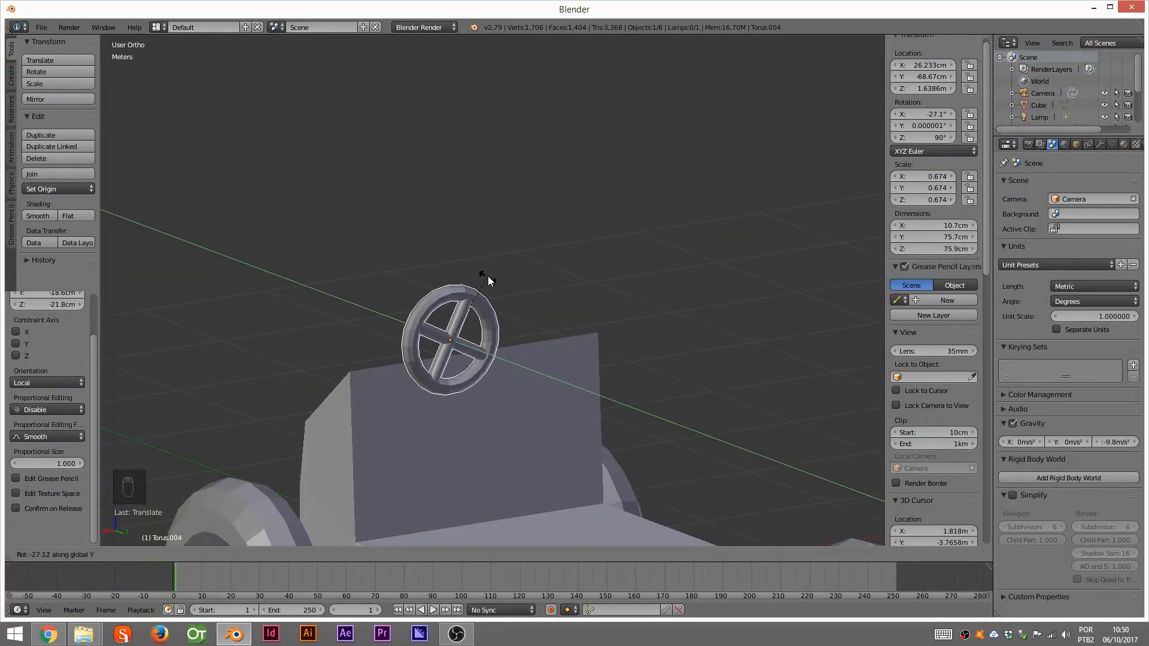
right_click(487, 278)
- Apply the rotation and scale of the steering wheel
middle_click_drag(507, 299, 477, 163, "shift")
middle_click_drag(517, 258, 548, 264)
key("ctrl+a")
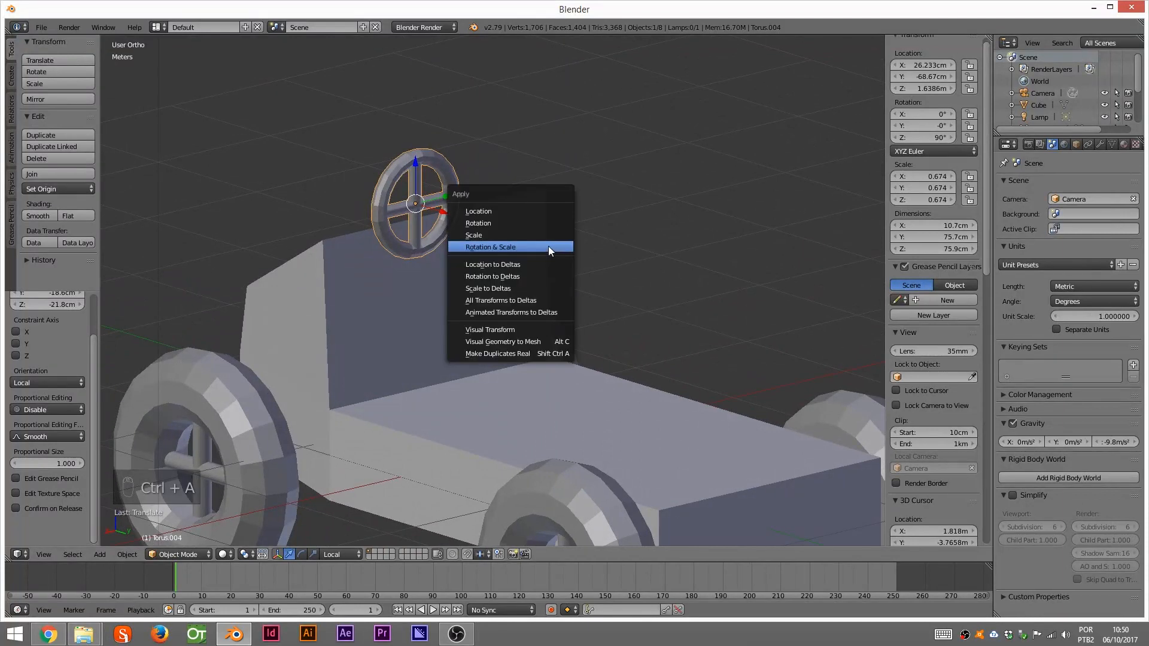
left_click(546, 246)
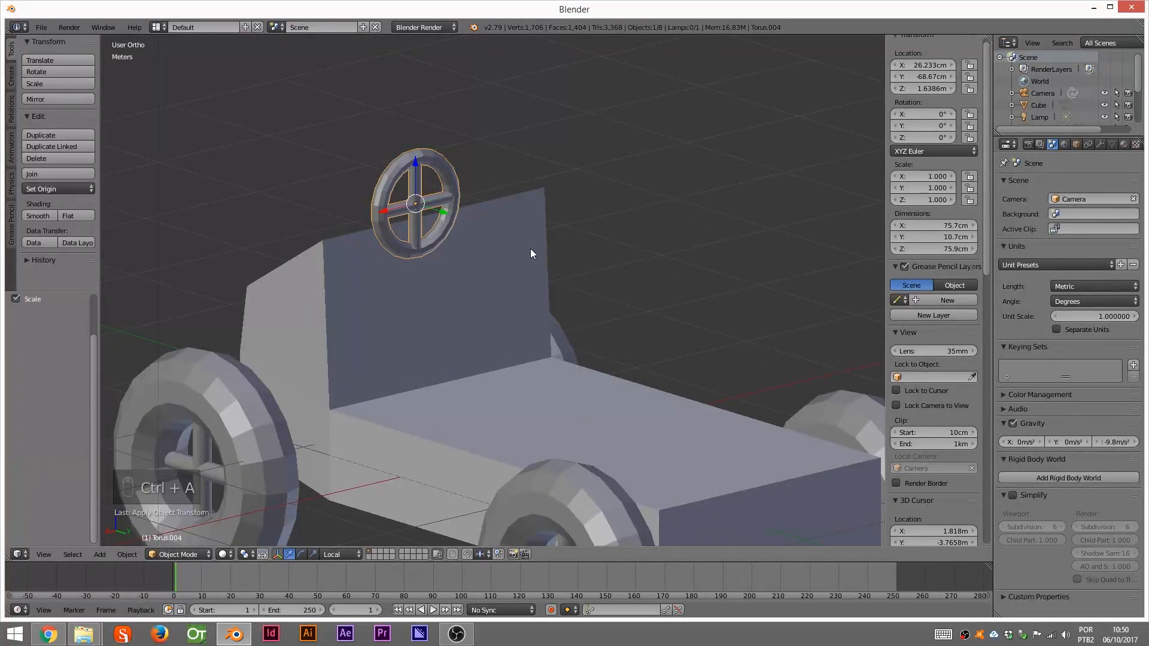
middle_click_drag(539, 249, 578, 286)
scroll(563, 253, "down", 6)
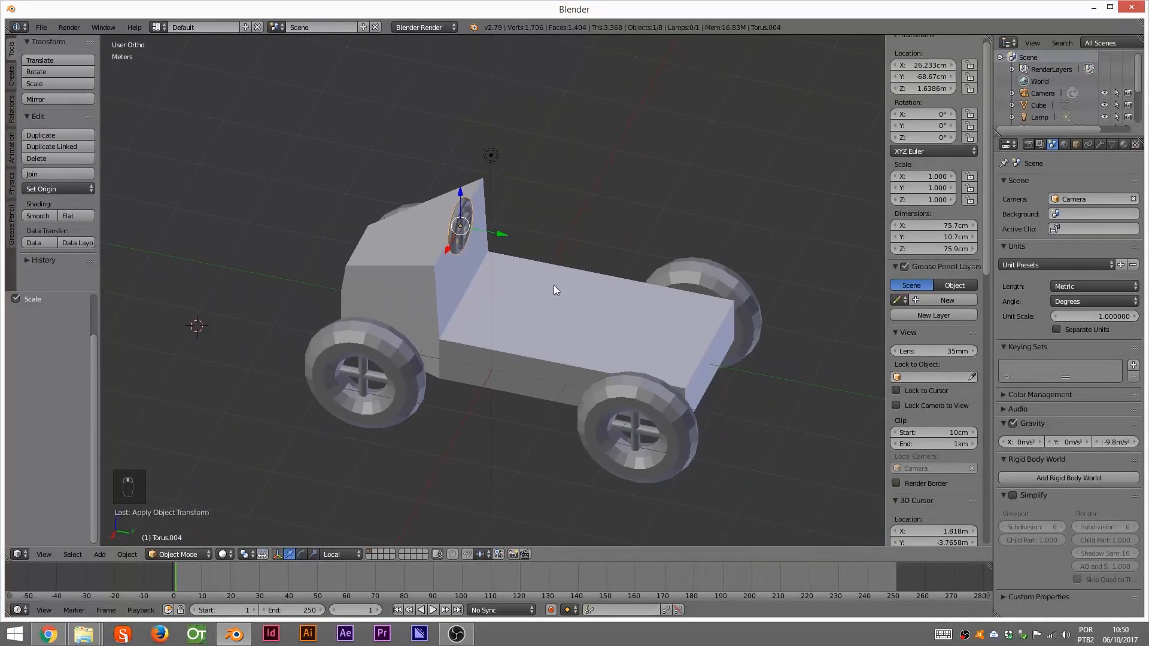
- Save the vehicle scene as CarroBase in the Documents folder
key("ctrl+s")
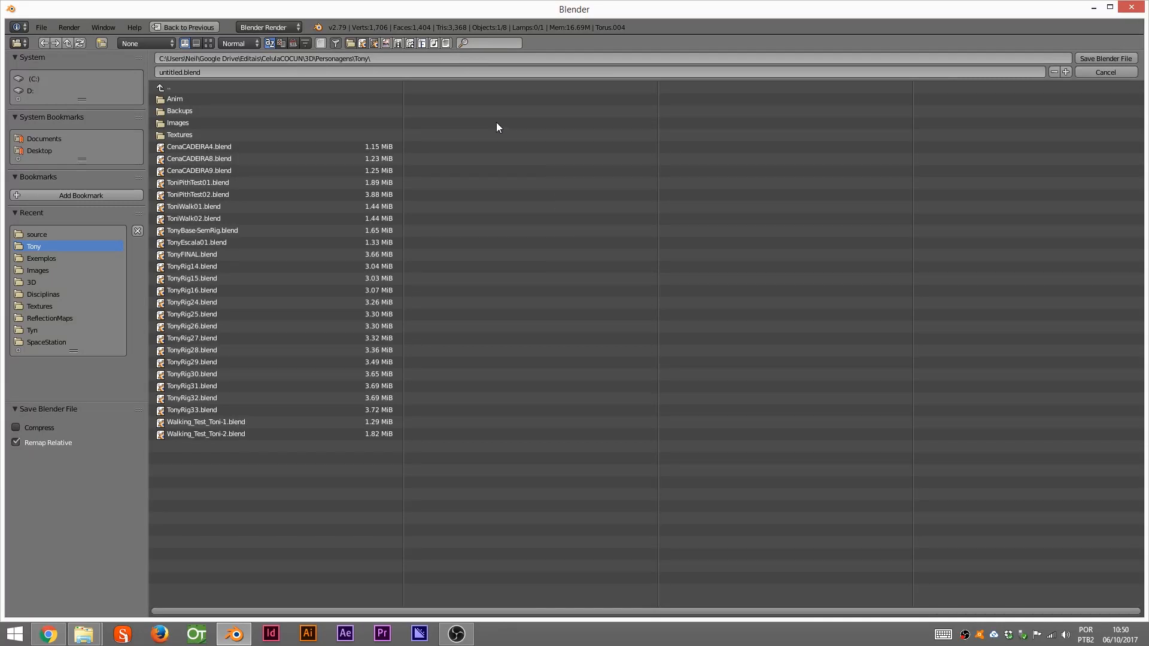
left_click(84, 135)
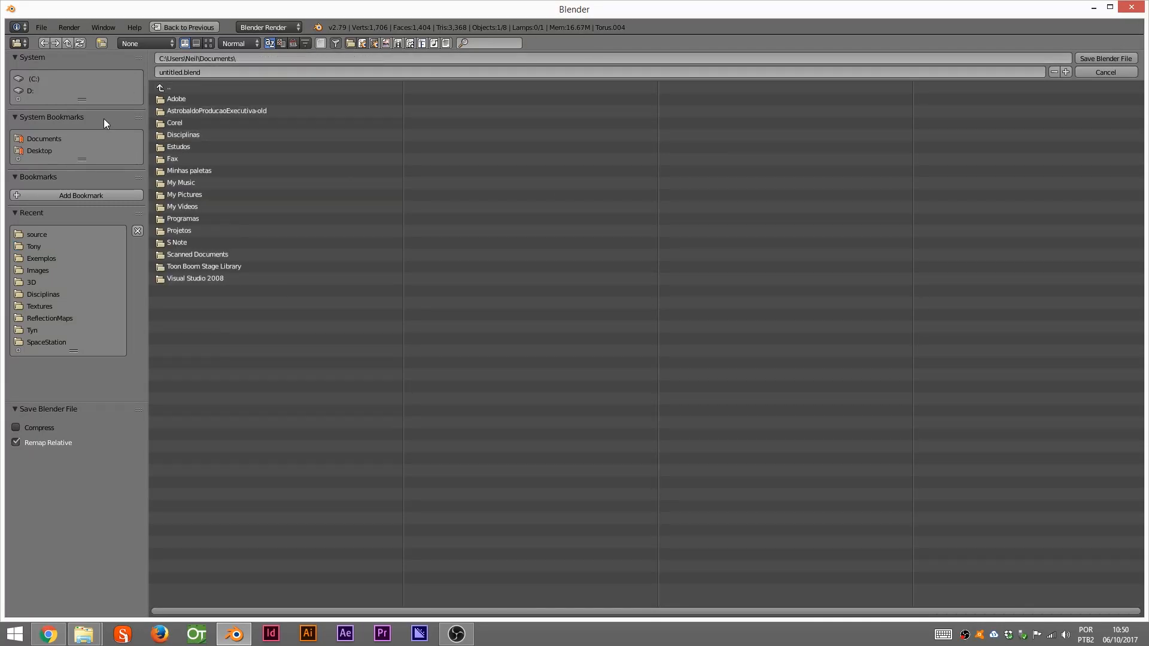
left_click(237, 72)
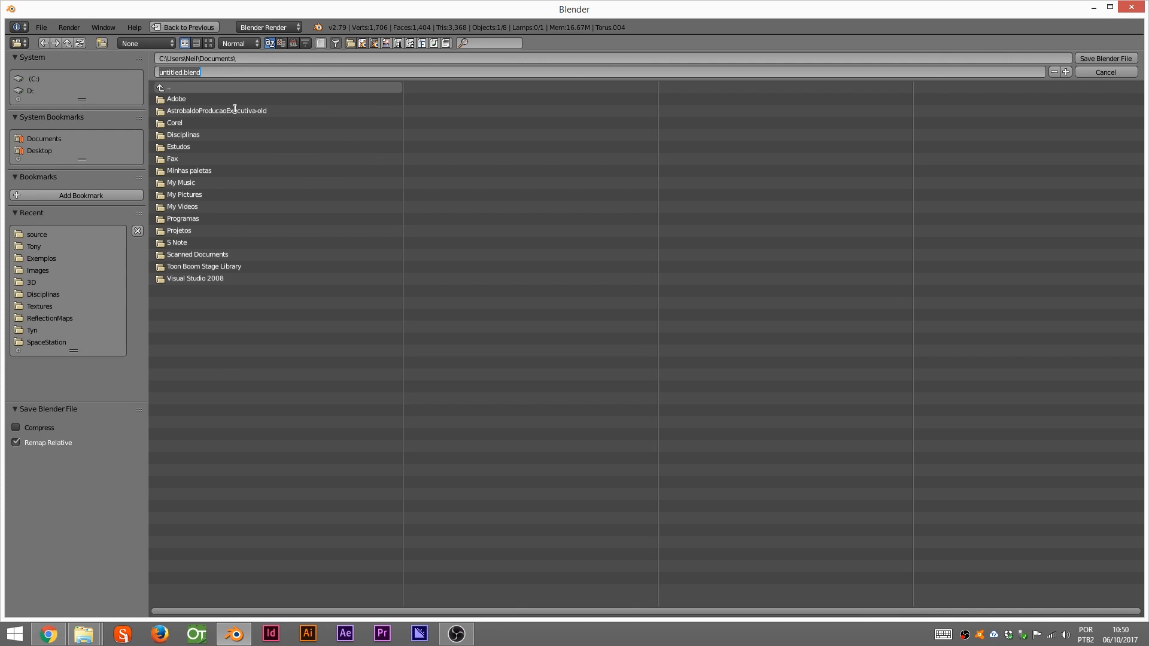
type("CarroBase")
key("Return")
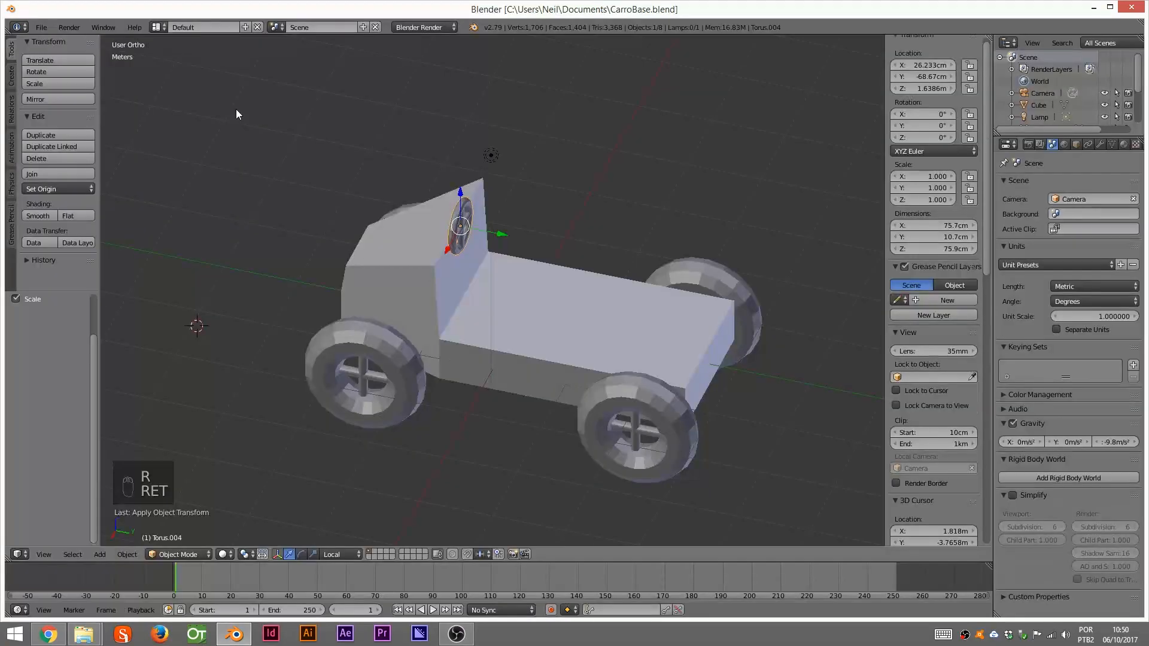
middle_click_drag(759, 209, 662, 201)
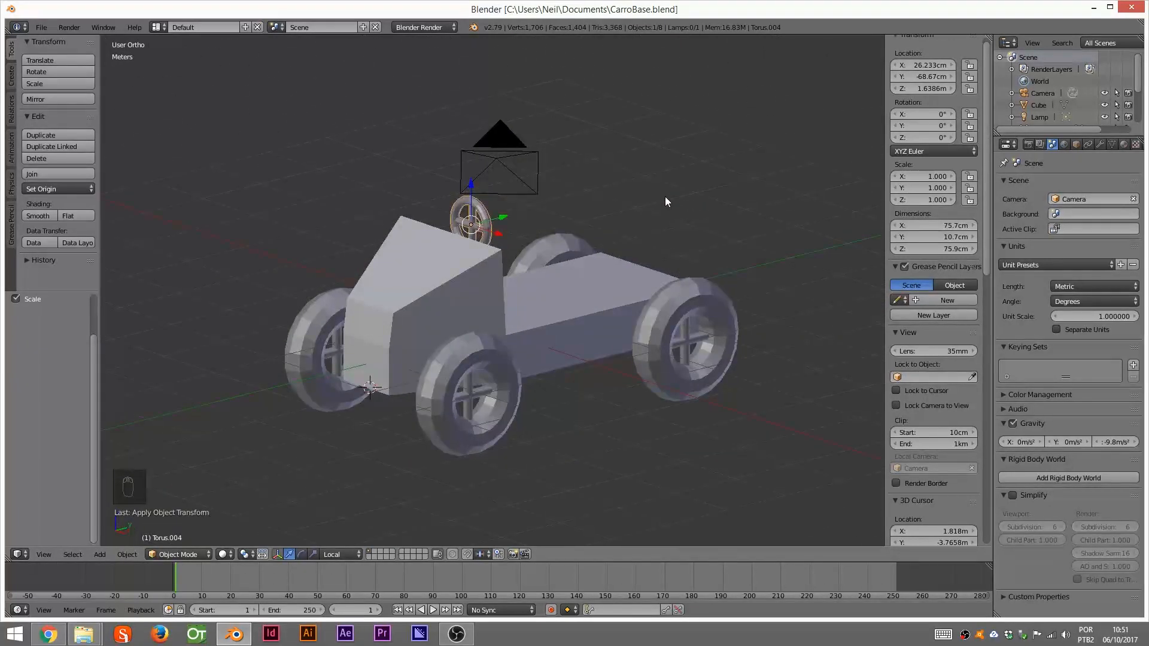
key("ctrl+s")
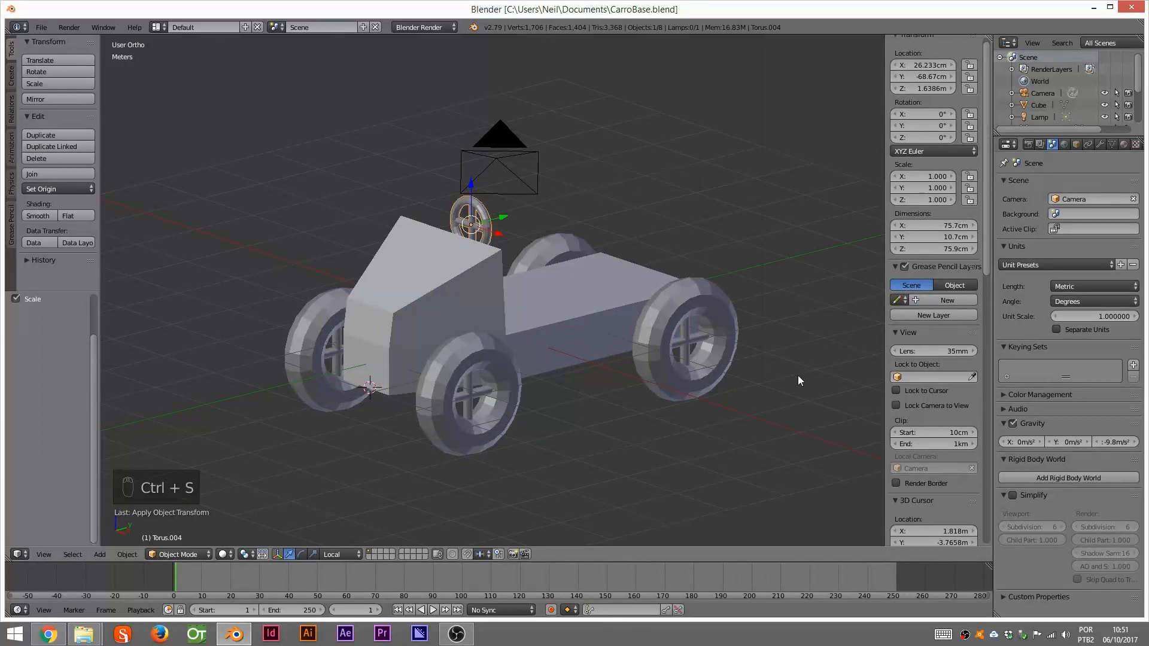